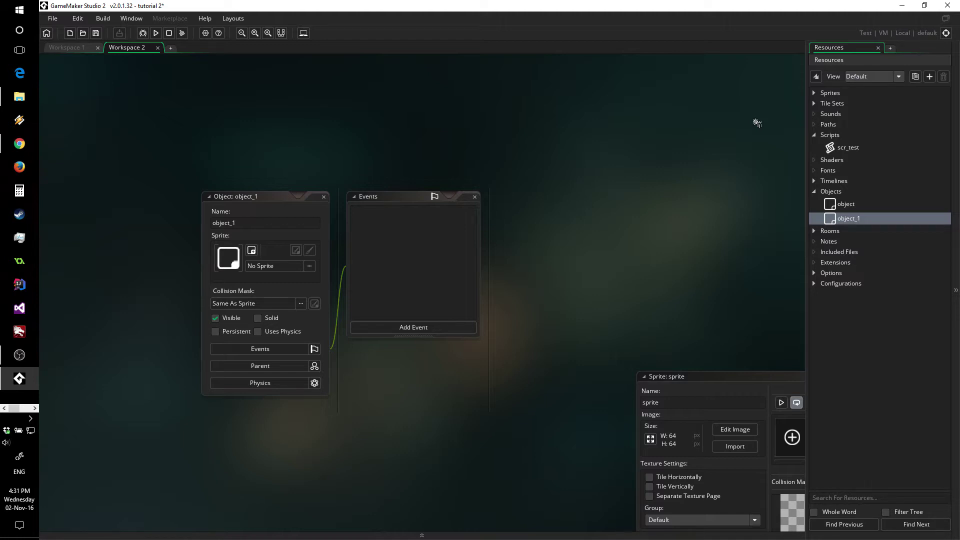
Step: Show Workspace 1, pan to the timeline window, and expand the Rooms group to reveal room0
scroll(669, 181, "down", 4, "ctrl")
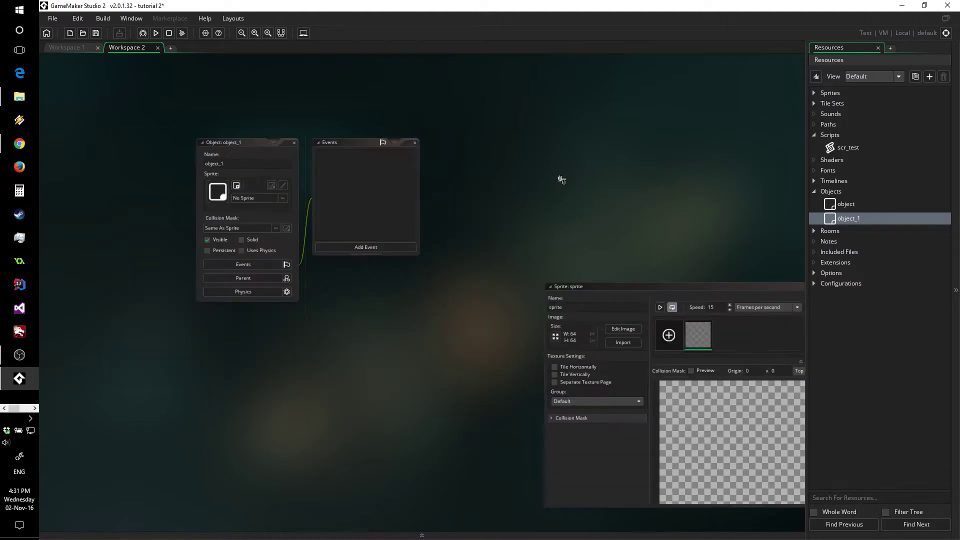
left_click(65, 48)
scroll(304, 318, "up", 4, "ctrl")
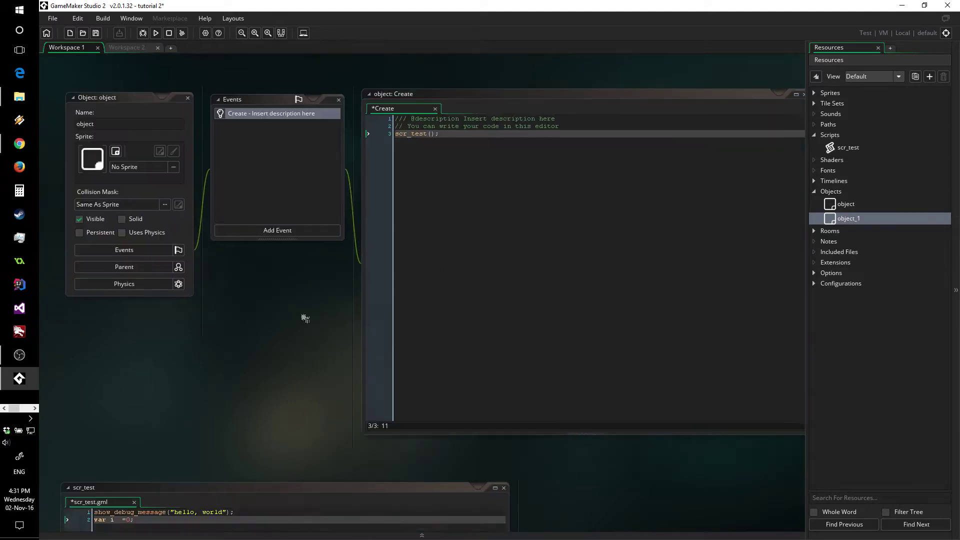
scroll(314, 230, "up", 10)
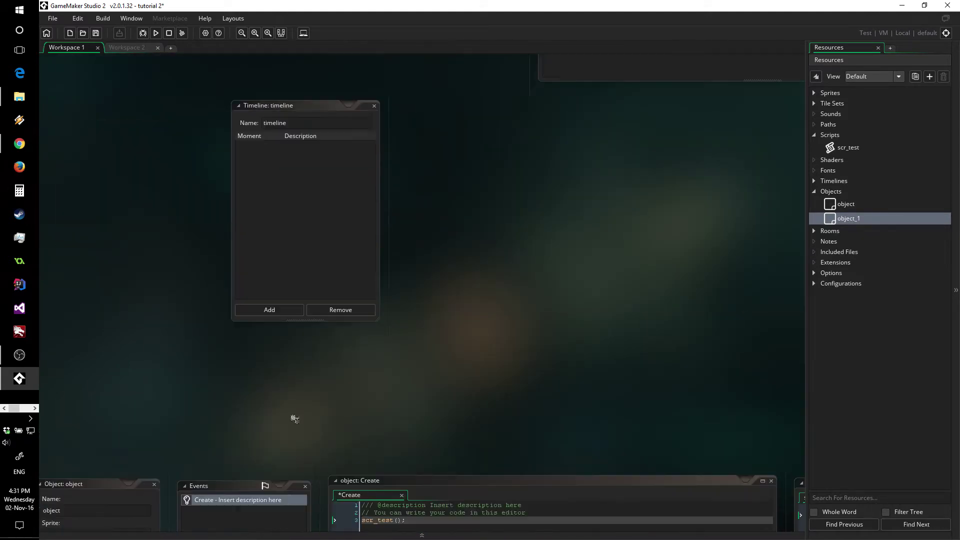
middle_click_drag(271, 240, 220, 182)
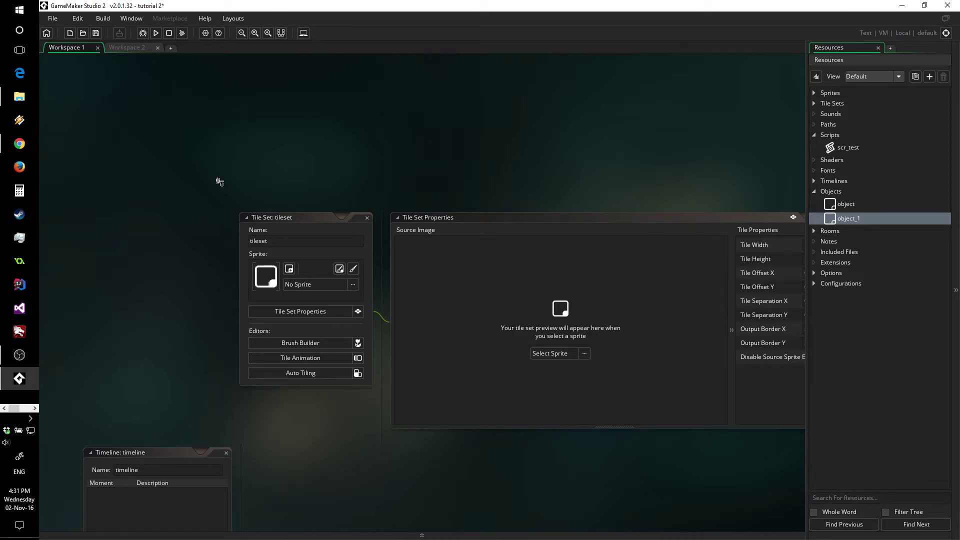
left_click(818, 232)
left_click(815, 232)
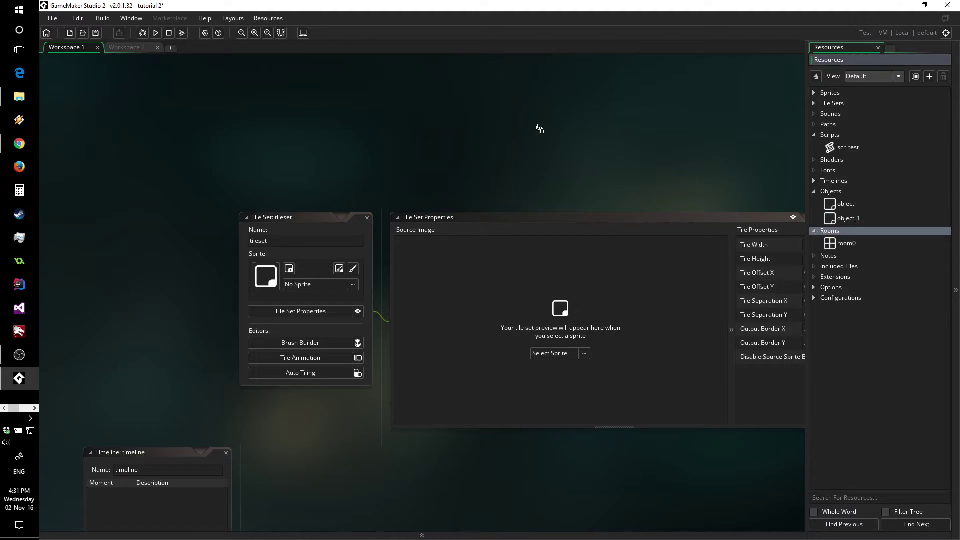
Step: Open room0 in the room editor, flip between workspaces, and expand then collapse the Instances layer properties
double_click(845, 245)
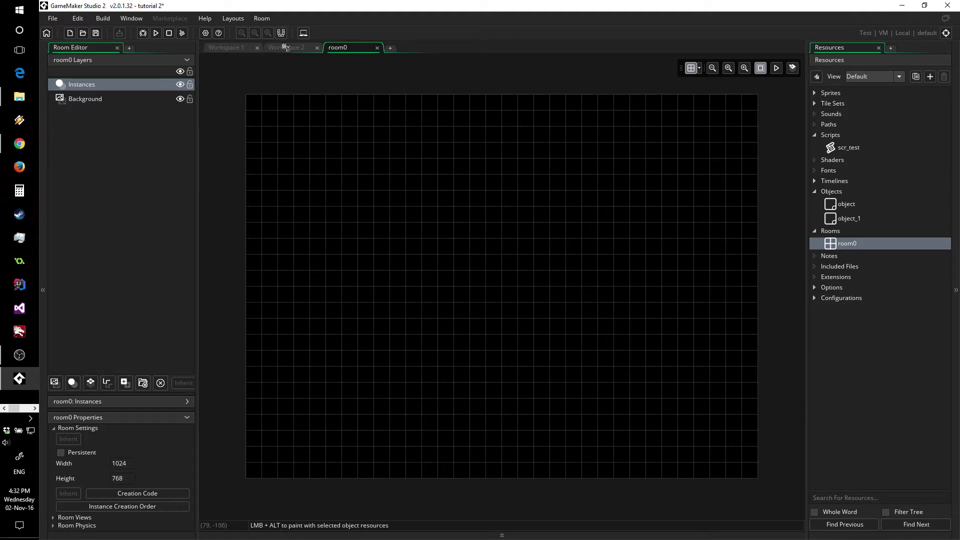
left_click(274, 49)
left_click(233, 49)
left_click(289, 50)
left_click(343, 49)
left_click(184, 404)
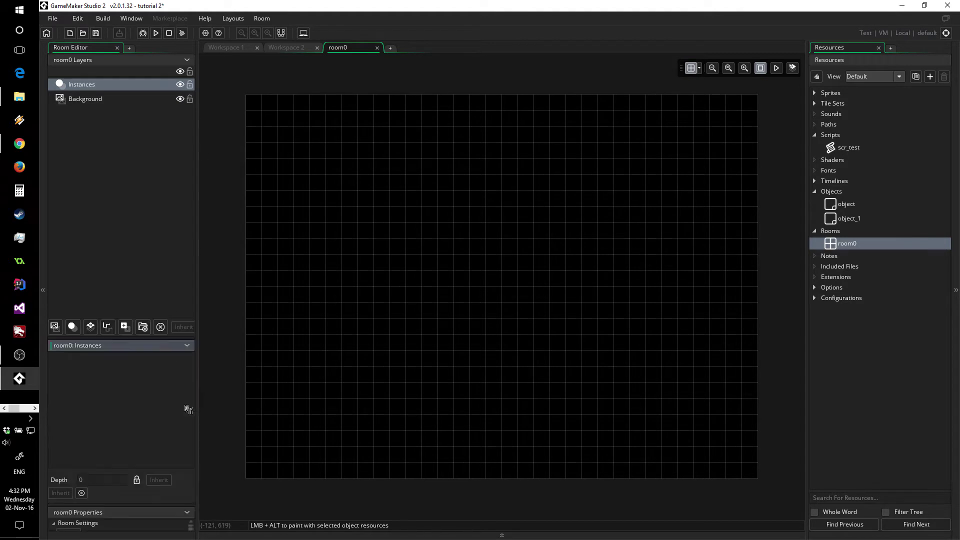
left_click(188, 345)
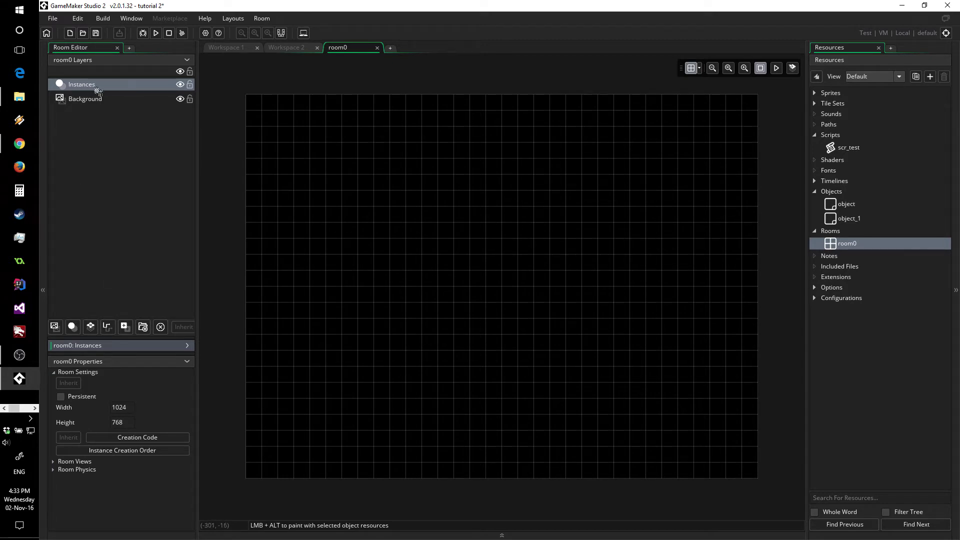
Step: Set room0's Background layer colour to pinkish purple 996389 (saturation 10, value 60, lowered green)
left_click(97, 99)
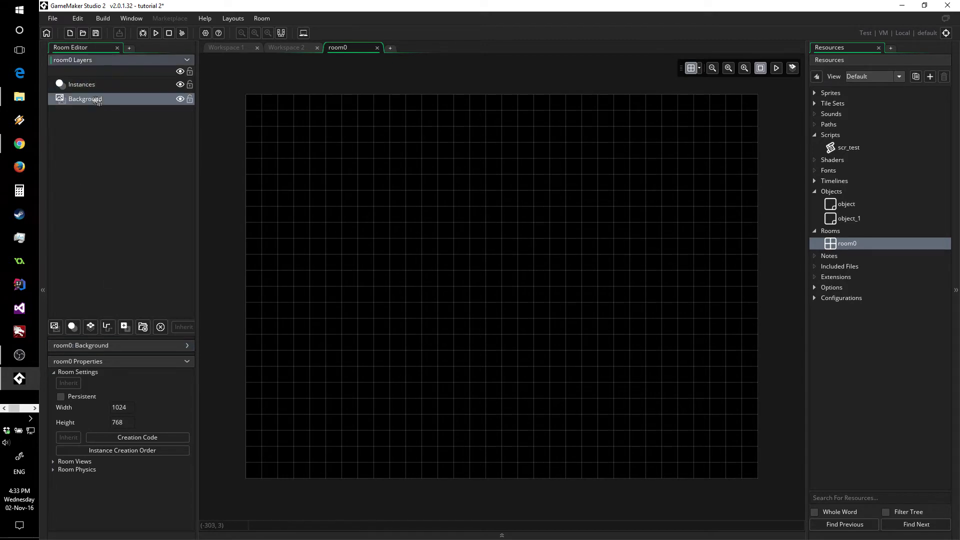
left_click(95, 91)
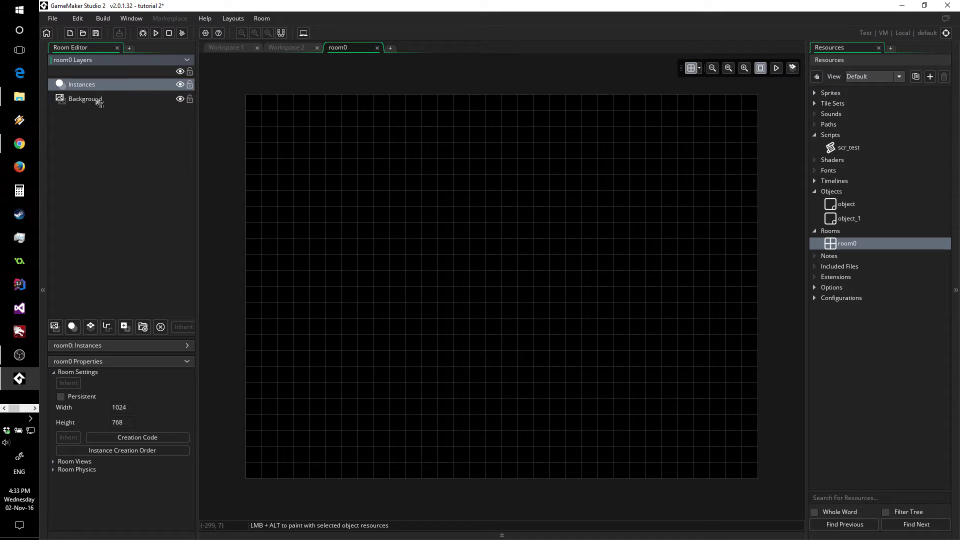
left_click(99, 101)
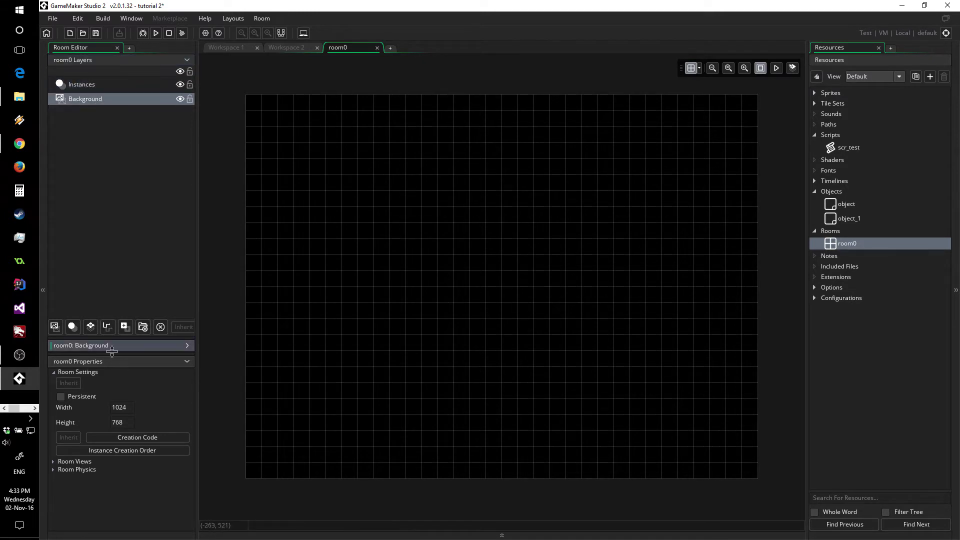
left_click(187, 345)
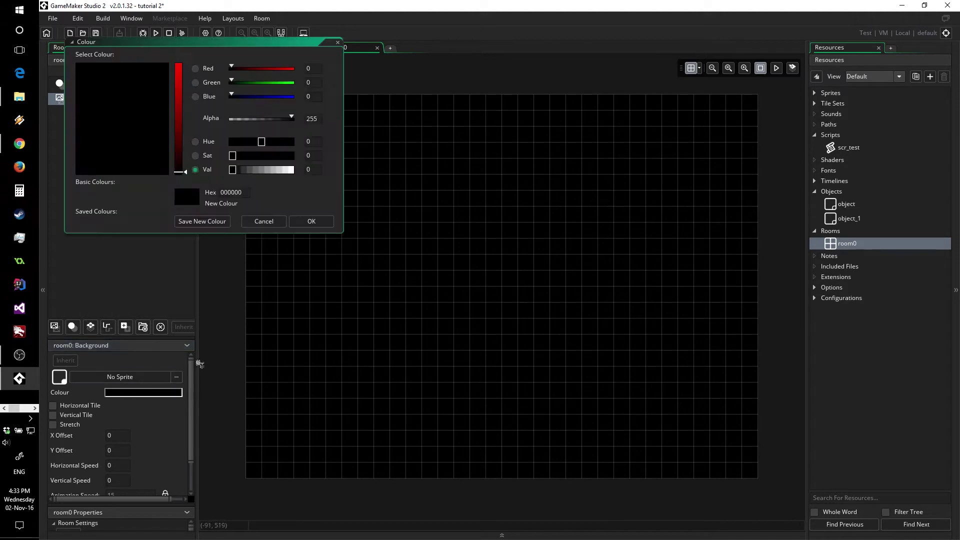
left_click(152, 393)
left_click(239, 156)
left_click_drag(234, 169, 271, 173)
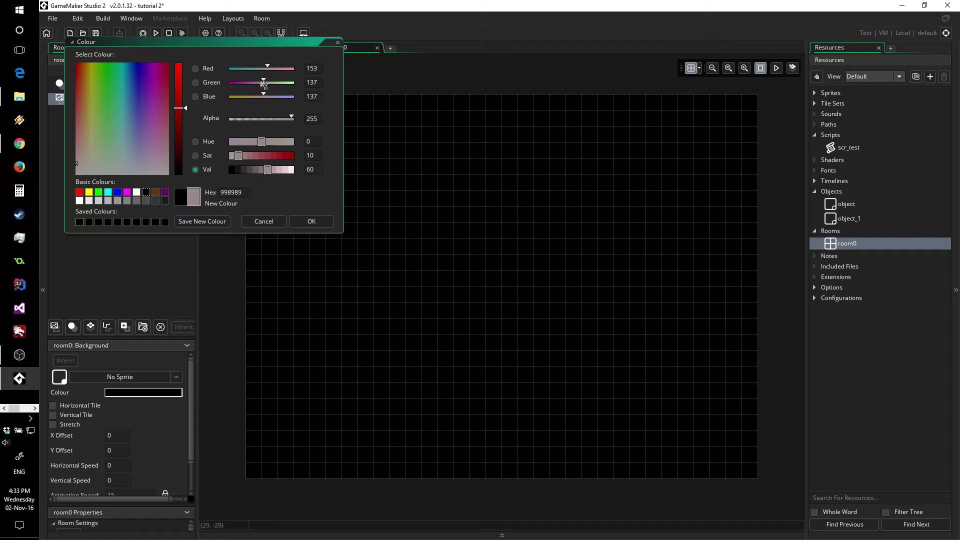
left_click_drag(264, 82, 254, 84)
left_click(307, 221)
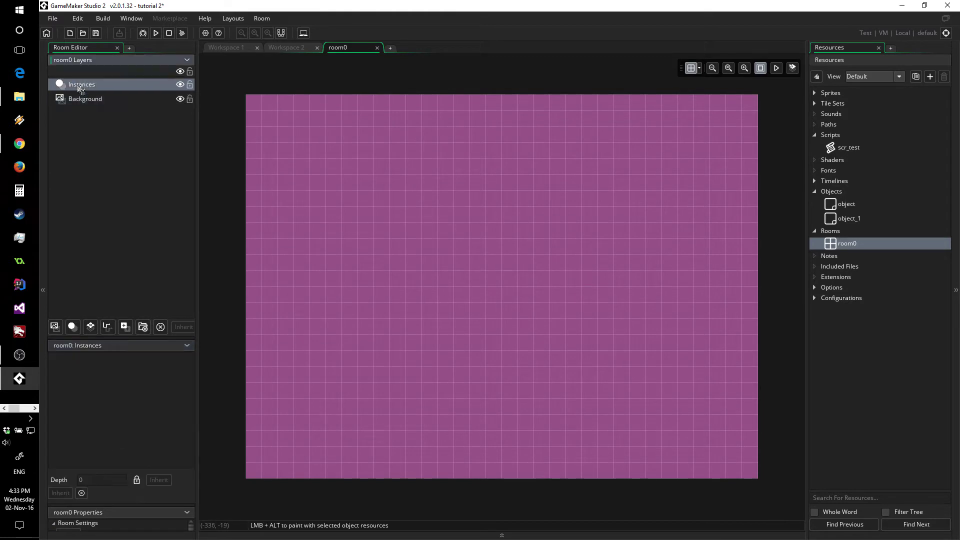
Step: Create a new sprite and draw a white circle on its frame
left_click(82, 86)
left_click_drag(230, 78, 834, 107)
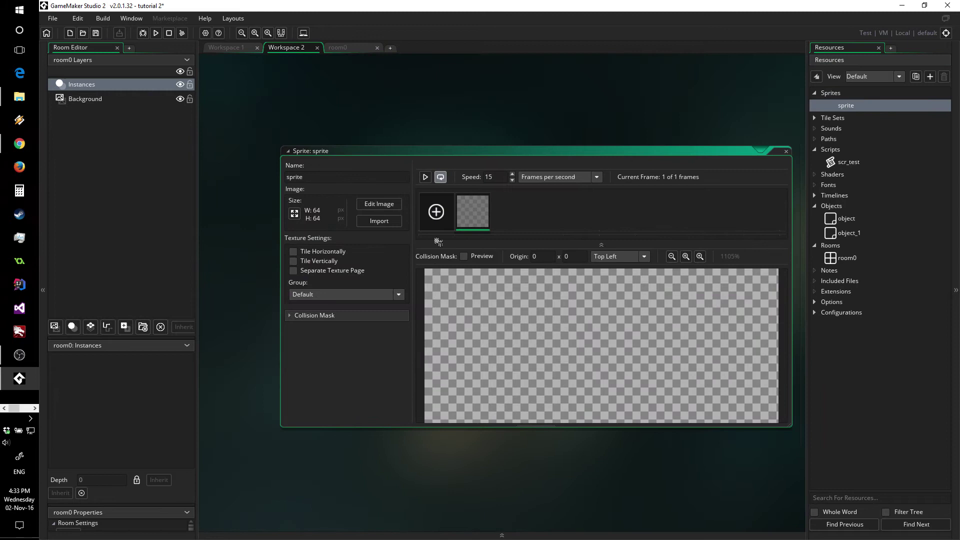
double_click(475, 215)
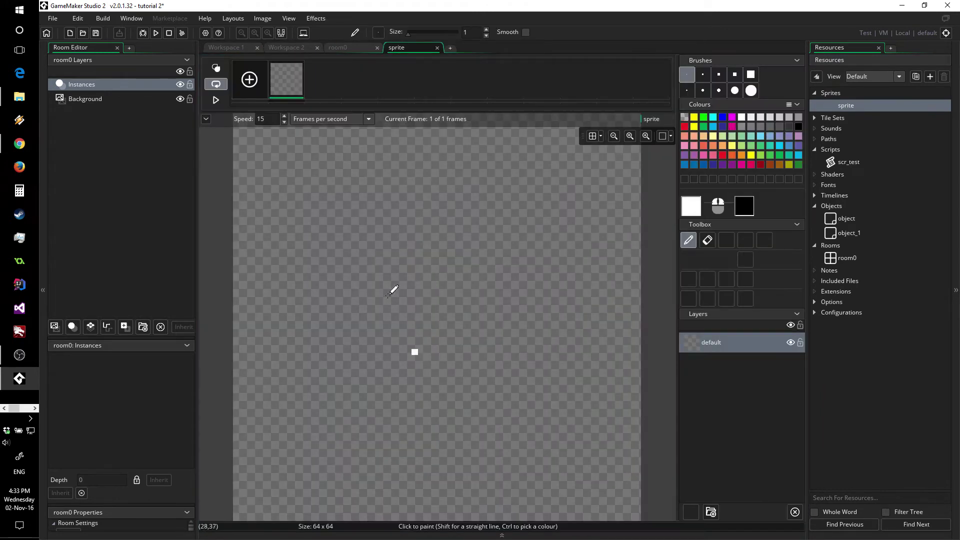
mouse_move(350, 373)
left_mouse_down()
mouse_move(453, 191)
mouse_move(325, 407)
mouse_move(425, 265)
mouse_move(379, 183)
left_mouse_up()
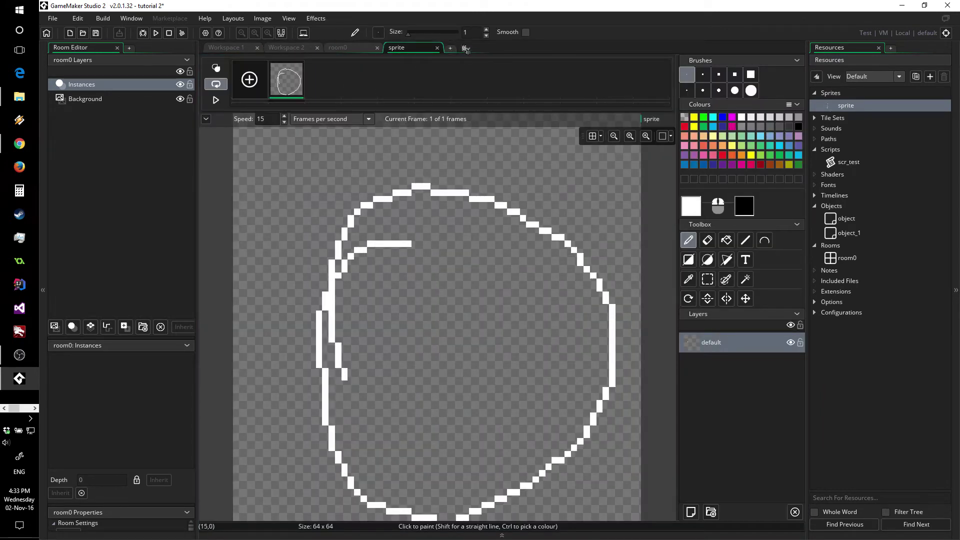
left_click(438, 48)
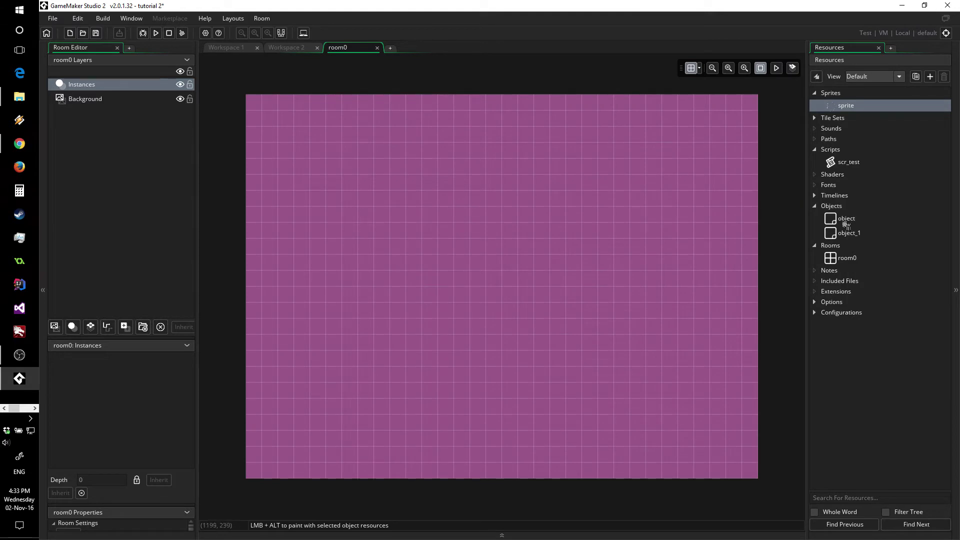
Step: Assign the new sprite 'sprite' to the object, then reopen room0
left_click(849, 225)
double_click(849, 225)
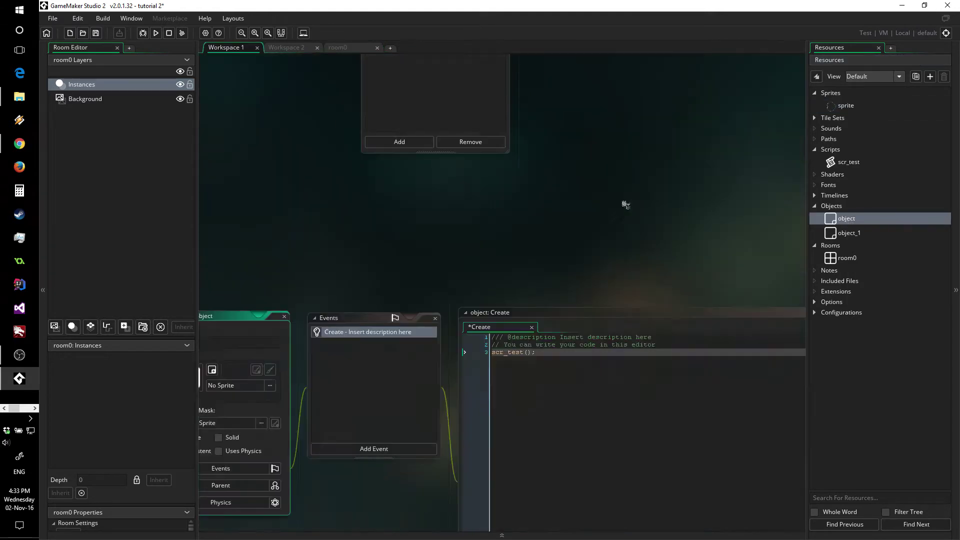
left_click(279, 190)
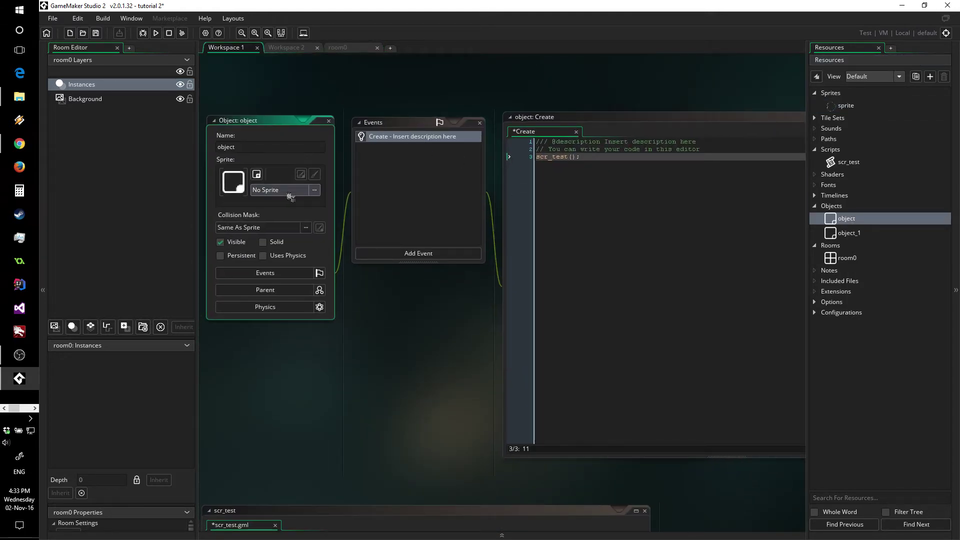
left_click(416, 223)
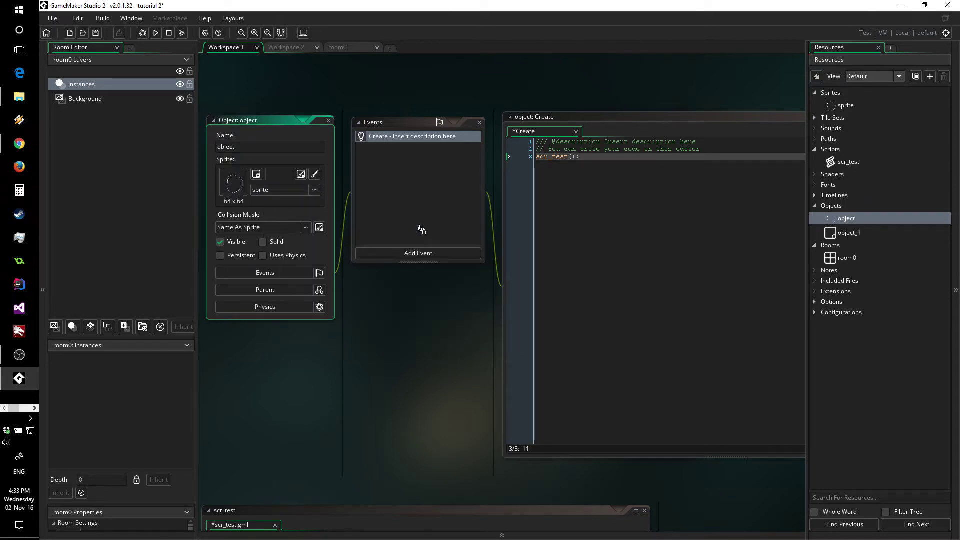
double_click(834, 259)
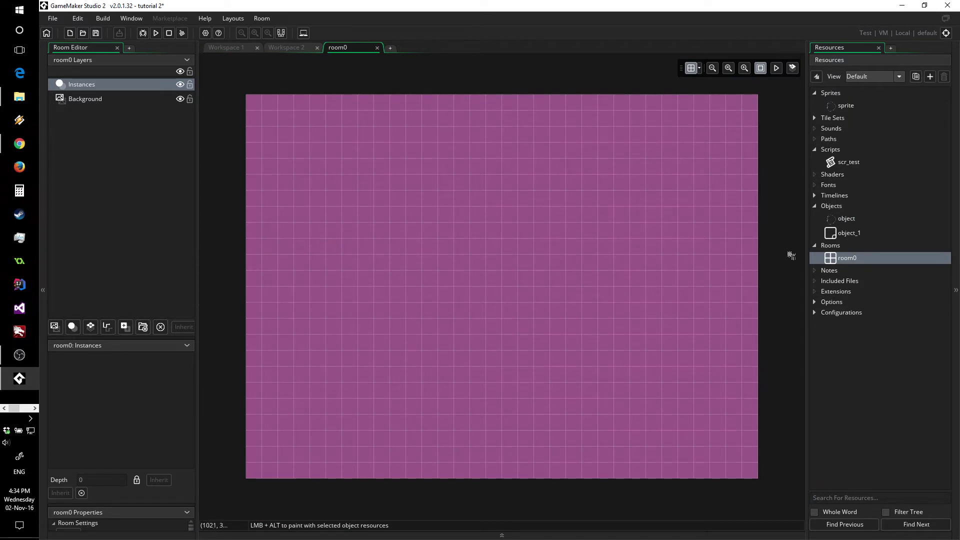
Step: Place three object instances on the Instances layer, then add Instances_1 with two more
left_click_drag(835, 221, 388, 202)
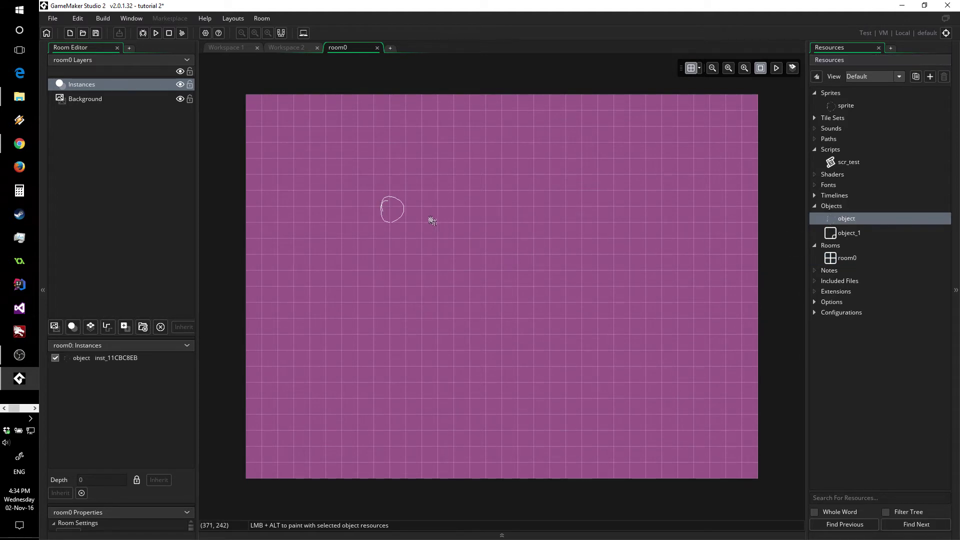
left_click_drag(846, 220, 551, 160)
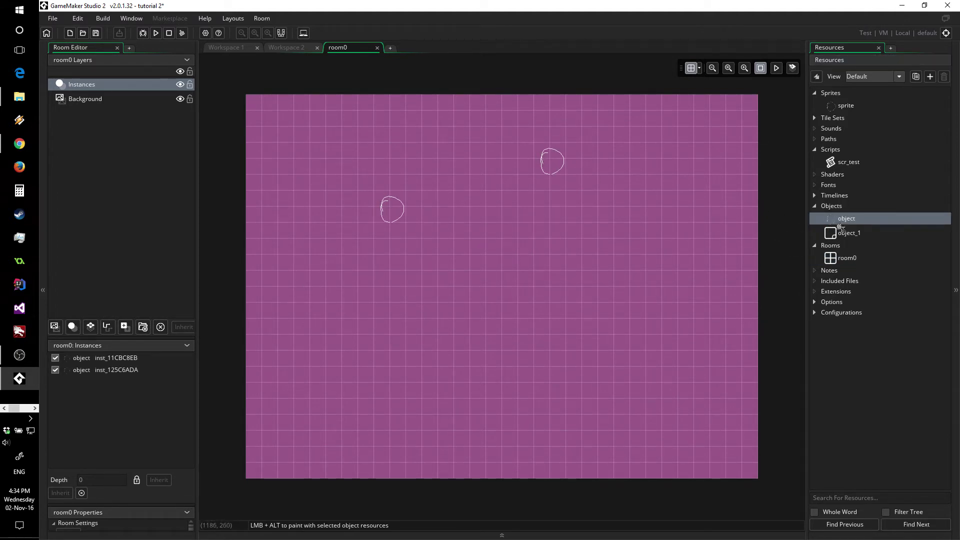
left_click_drag(841, 226, 520, 258)
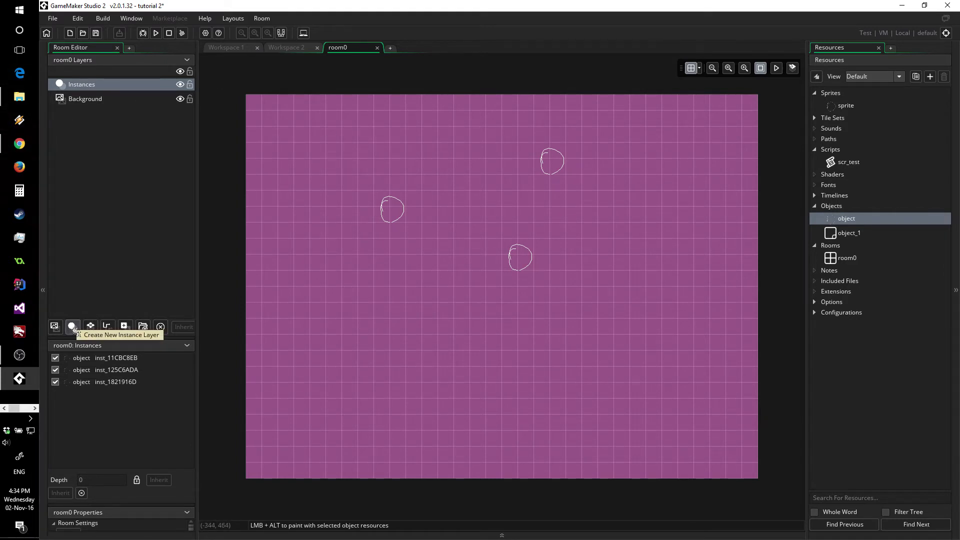
left_click(72, 327)
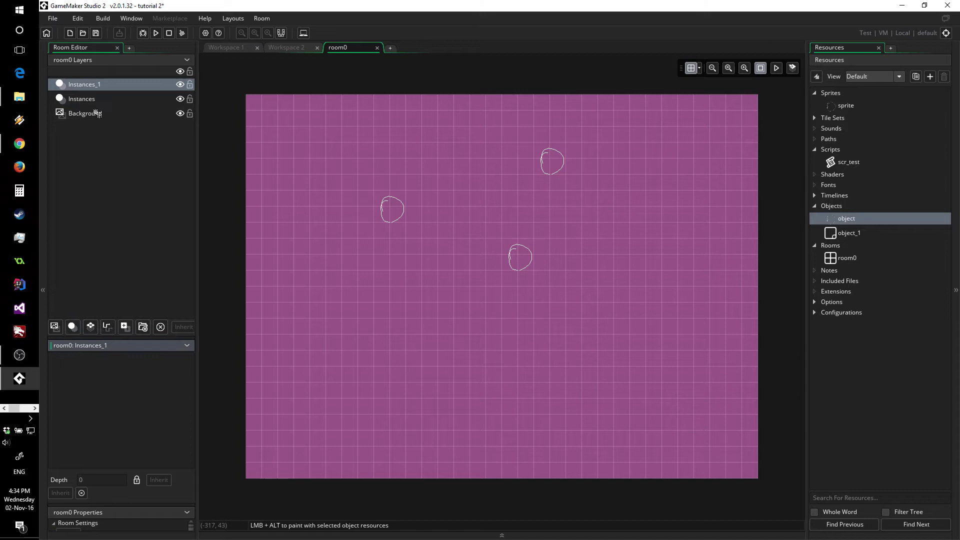
left_click_drag(847, 221, 681, 242)
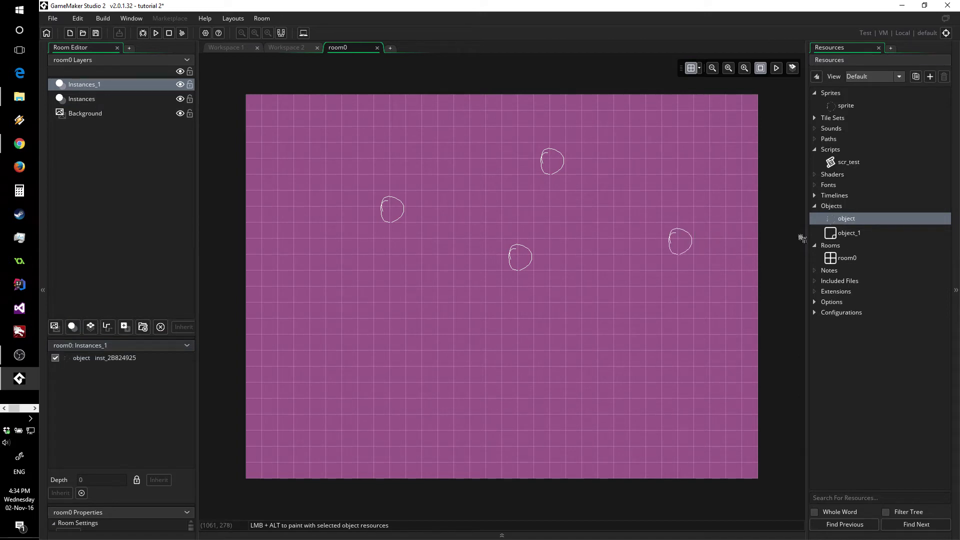
left_click_drag(833, 224, 632, 193)
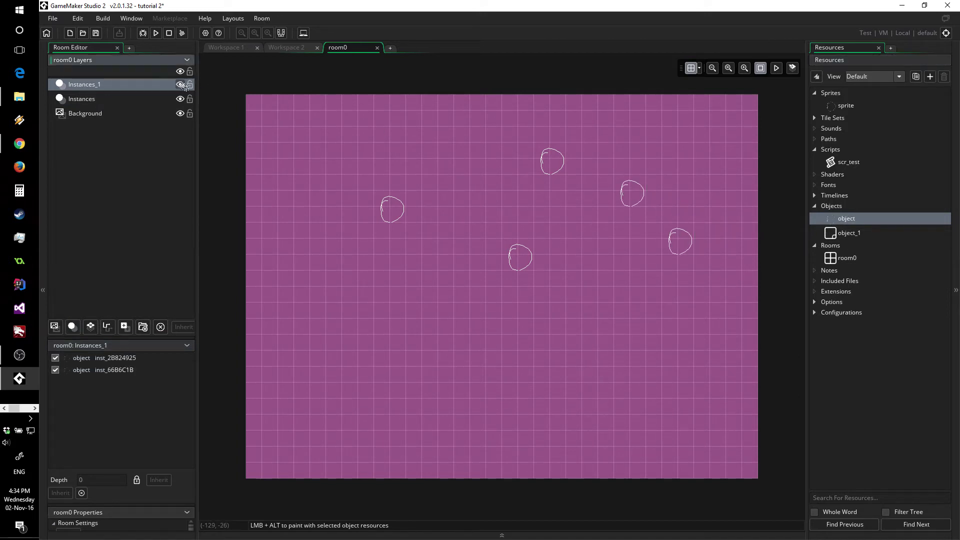
Step: Toggle the visibility of the Instances_1 and Instances layers to check their contents
left_click(180, 84)
left_click(181, 85)
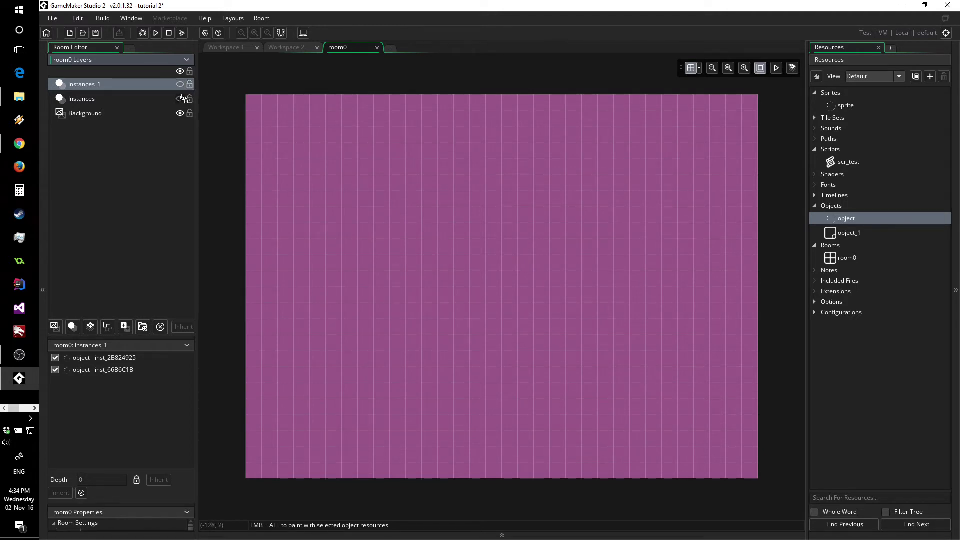
left_click(184, 100)
left_click(184, 99)
left_click(184, 100)
left_click(183, 100)
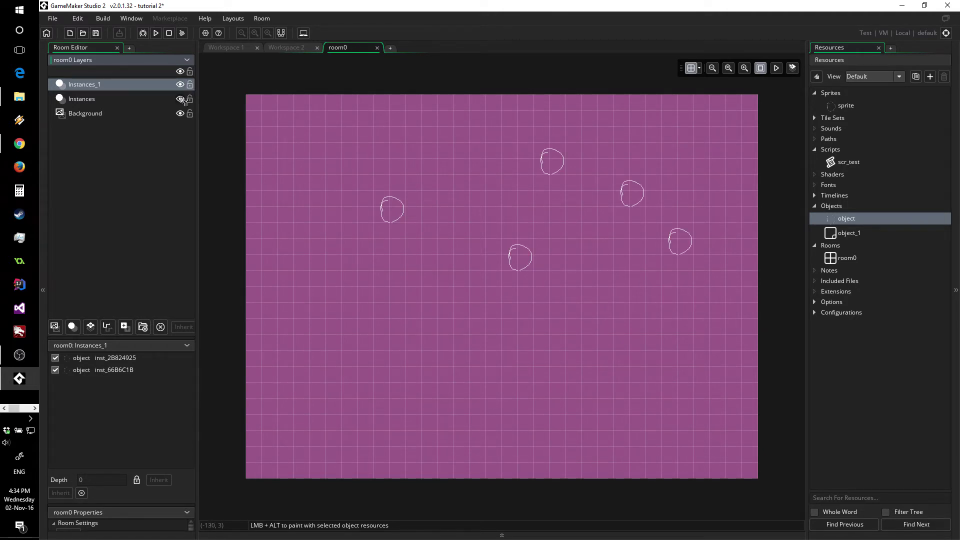
left_click(181, 99)
left_click(181, 98)
Step: Add layer folder Folder_1 and move Instances_1 and Background into it
right_click(105, 87)
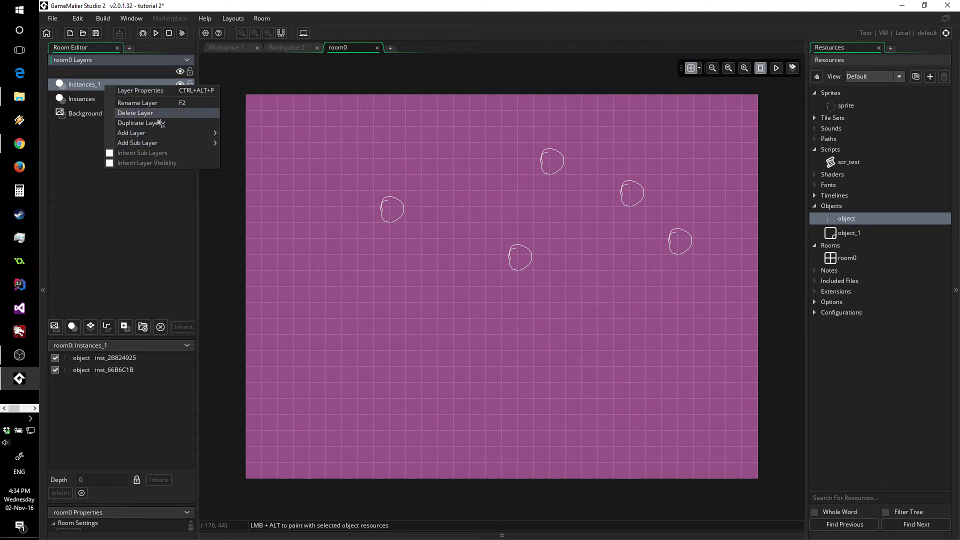
left_click(122, 281)
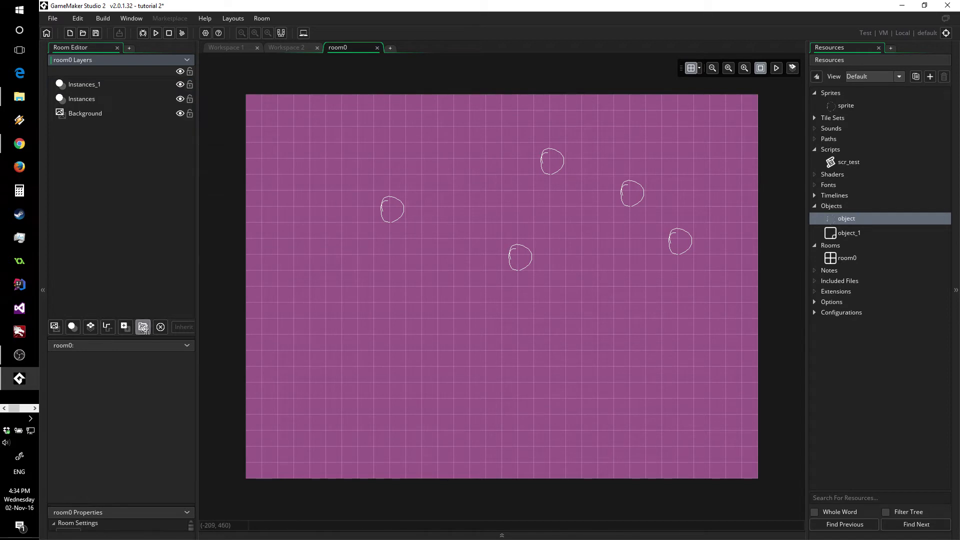
left_click(142, 327)
left_click_drag(96, 102, 87, 87)
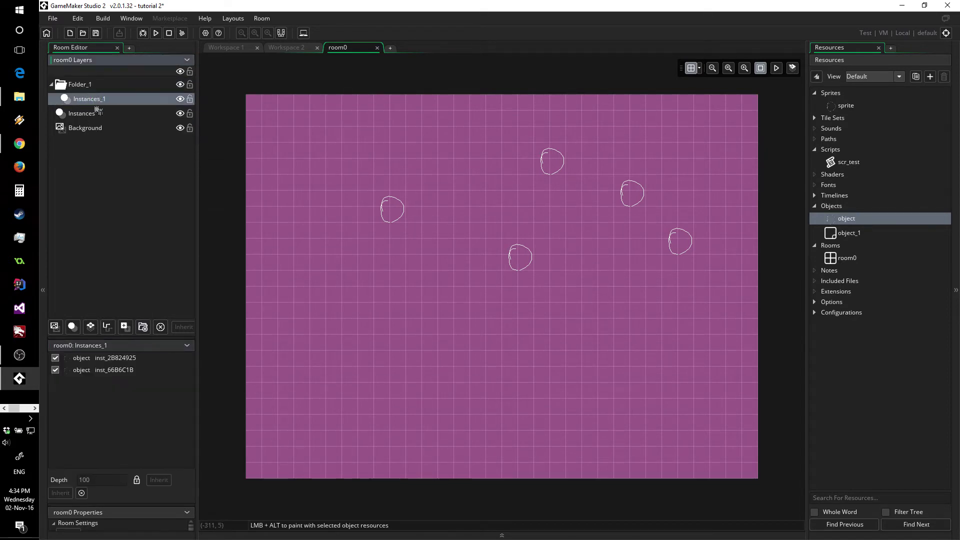
left_click_drag(102, 131, 97, 100)
left_click(180, 84)
left_click(180, 84)
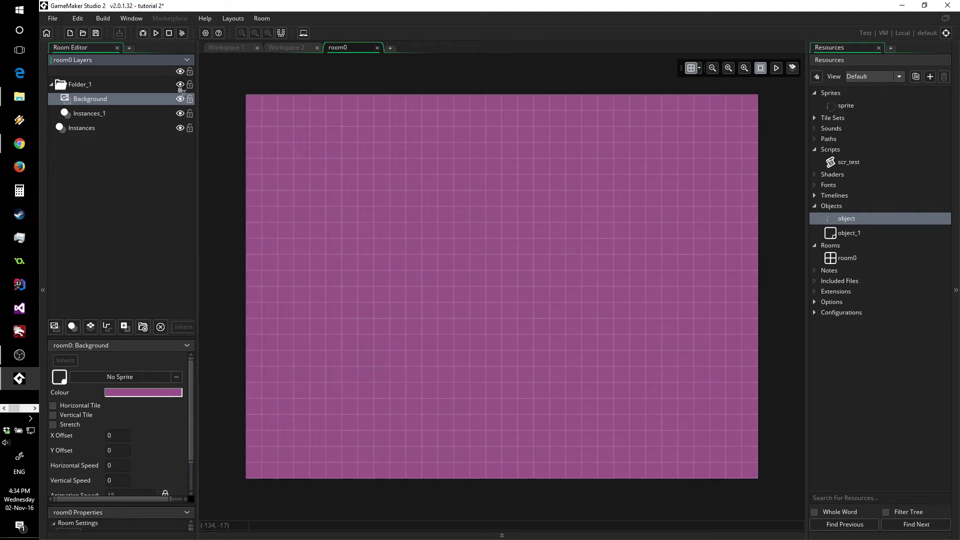
left_click(180, 84)
left_click(180, 84)
Step: Move Folder_1 below Instances with Background under Instances_1, leaving the folder visible
left_click_drag(93, 103, 95, 127)
left_click_drag(80, 85, 88, 132)
left_click(85, 114)
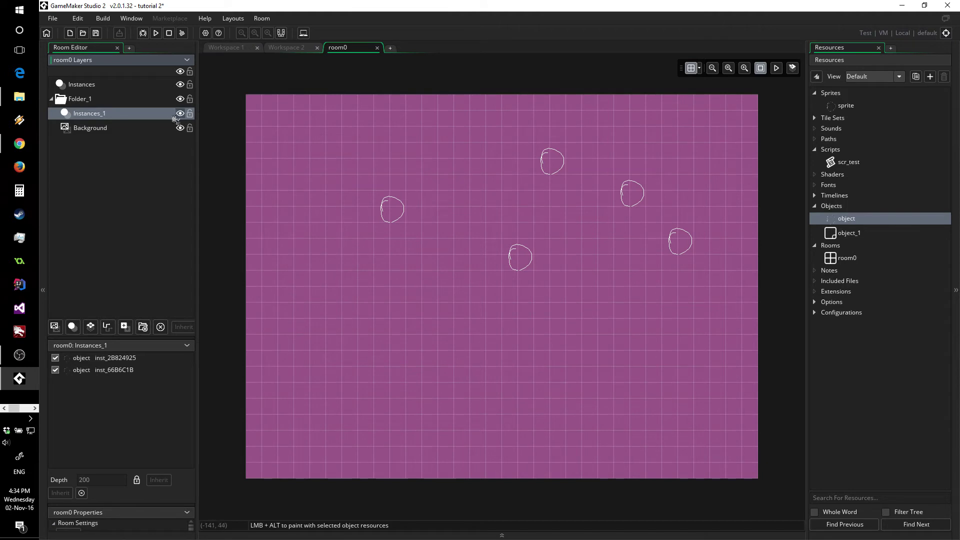
left_click(180, 99)
left_click(180, 99)
left_click(180, 99)
left_click(180, 99)
left_click(180, 100)
left_click(180, 99)
Step: Add a Tiles_1 tile layer at the top of the list and a Path_1 path layer
left_click(90, 327)
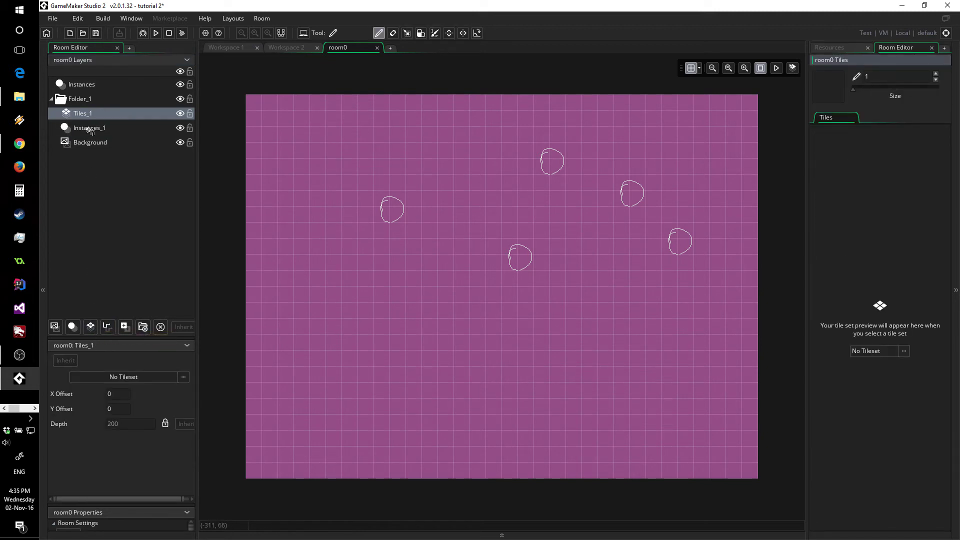
left_click_drag(75, 116, 97, 89)
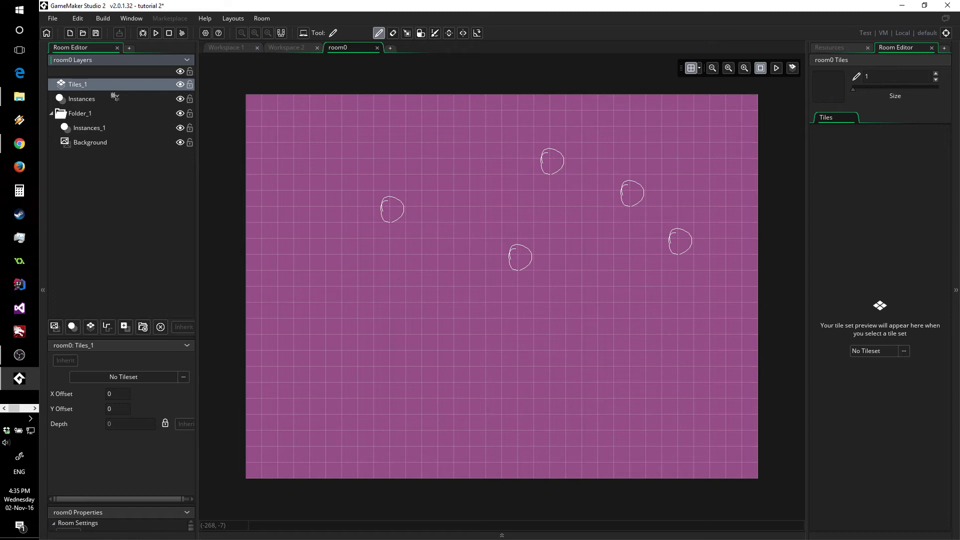
left_click(107, 328)
left_click(99, 86)
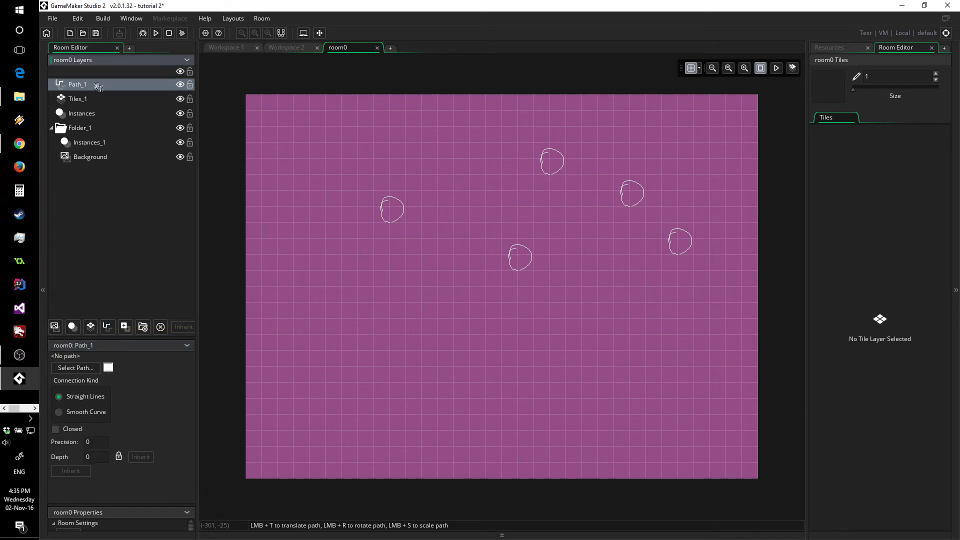
left_click_drag(171, 212, 60, 128)
Step: Hide the Instances and Instances_1 layers
left_click(180, 114)
left_click(181, 143)
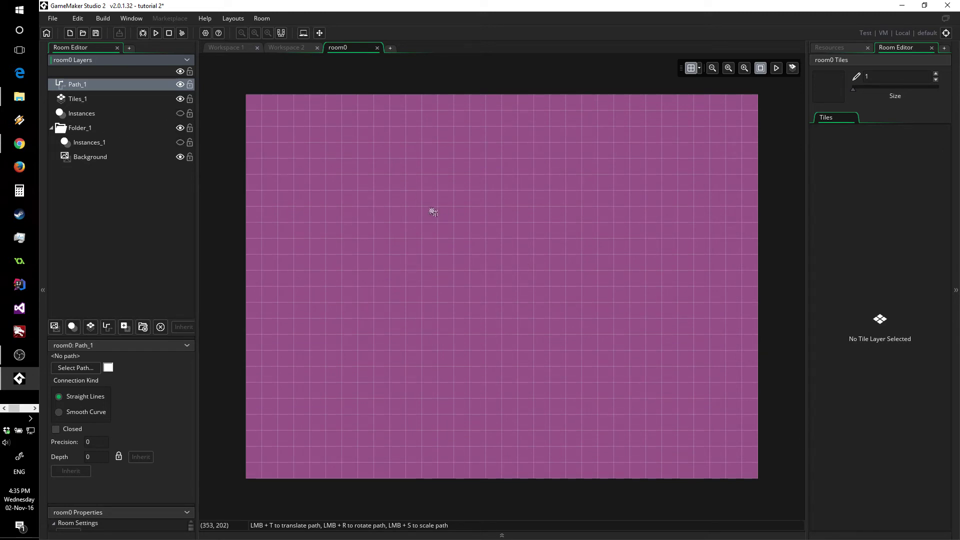
left_click(370, 213)
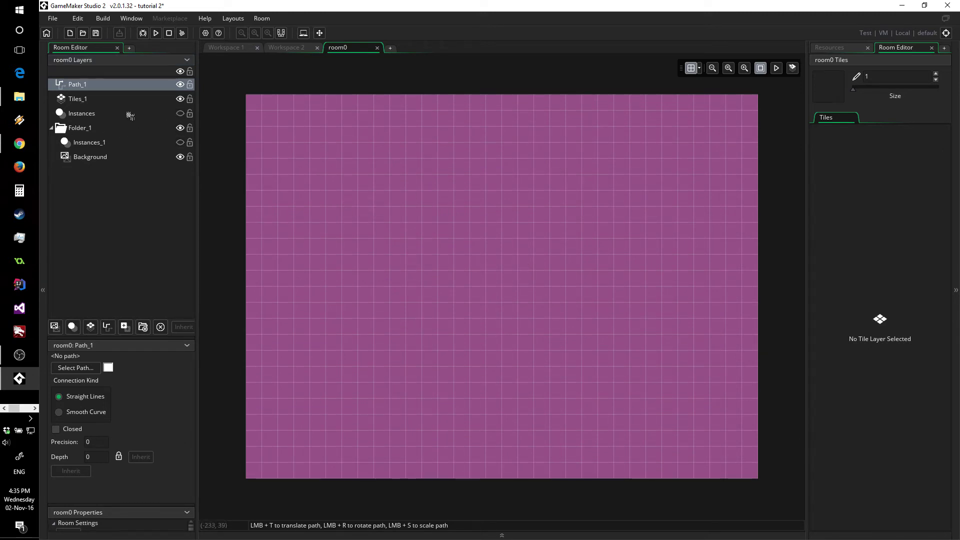
left_click(103, 86)
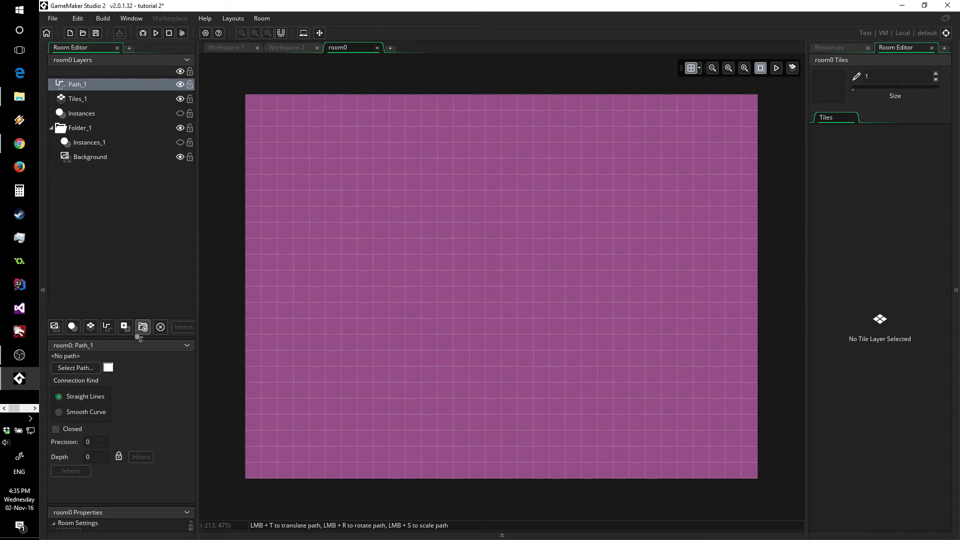
Step: Create a new path resource for Path_1 and click eight points to draw a looping route
left_click(95, 370)
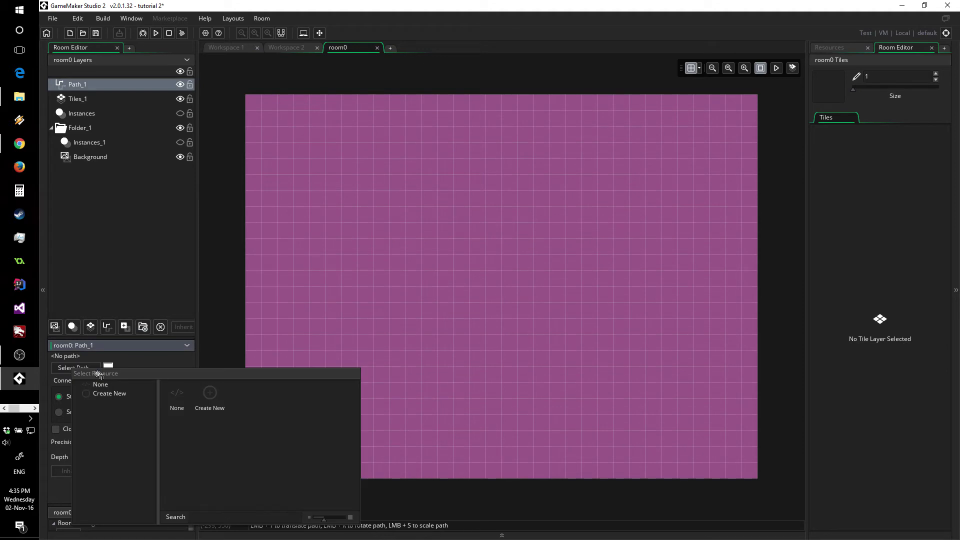
left_click(209, 393)
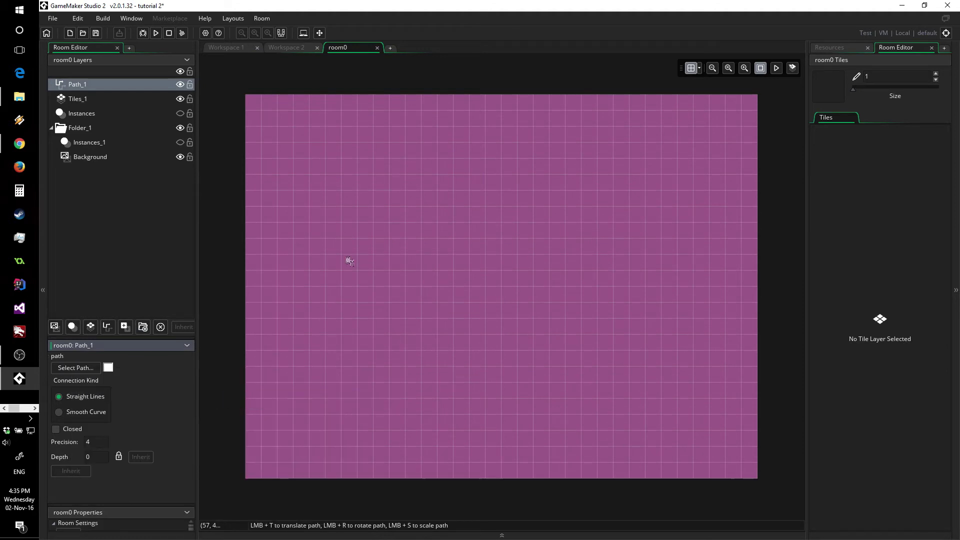
left_click(390, 207)
left_click(470, 207)
left_click(518, 255)
left_click(470, 302)
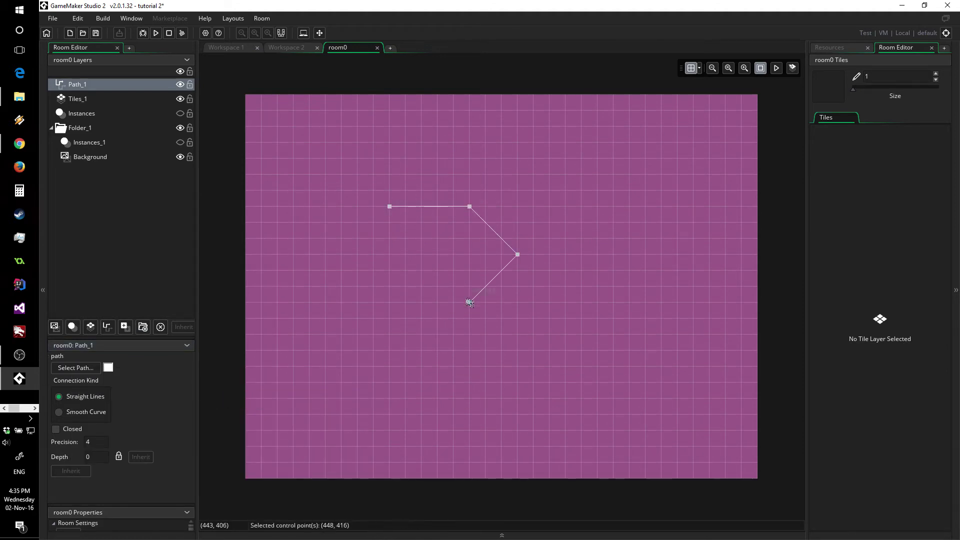
left_click(421, 319)
left_click(358, 287)
left_click(341, 238)
left_click(374, 207)
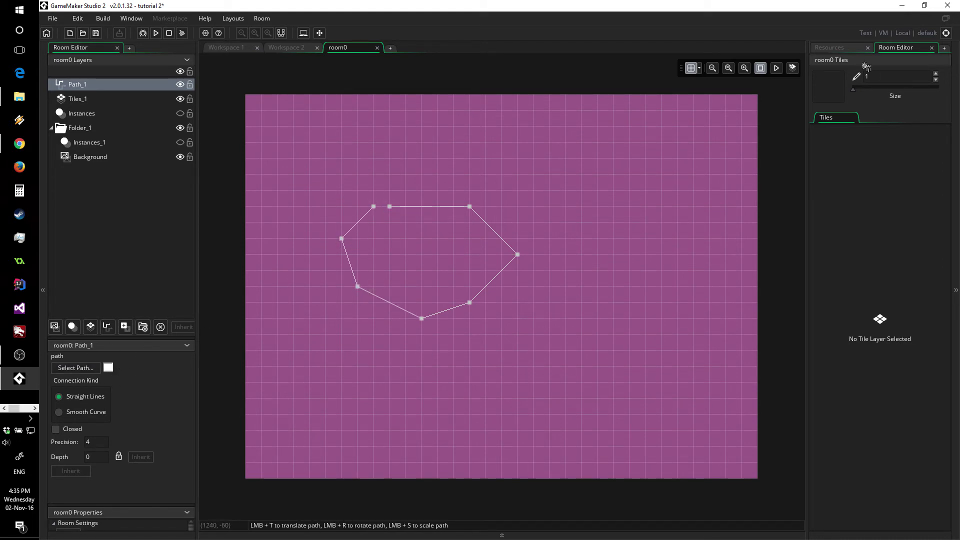
Step: Expand Paths in Resources, raise the start point, and add more points on the right
left_click(837, 49)
left_click(815, 139)
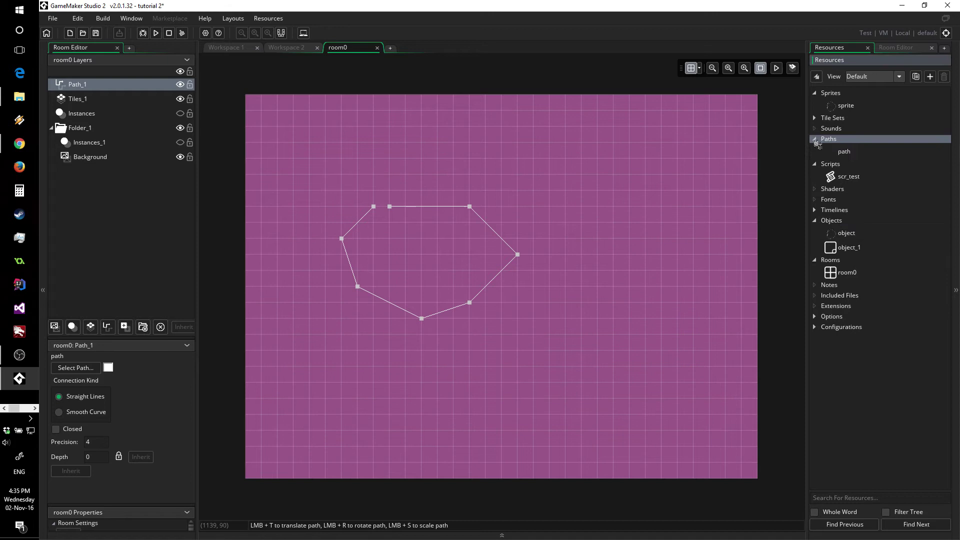
left_click_drag(390, 207, 390, 159)
left_click(471, 160)
left_click(558, 185)
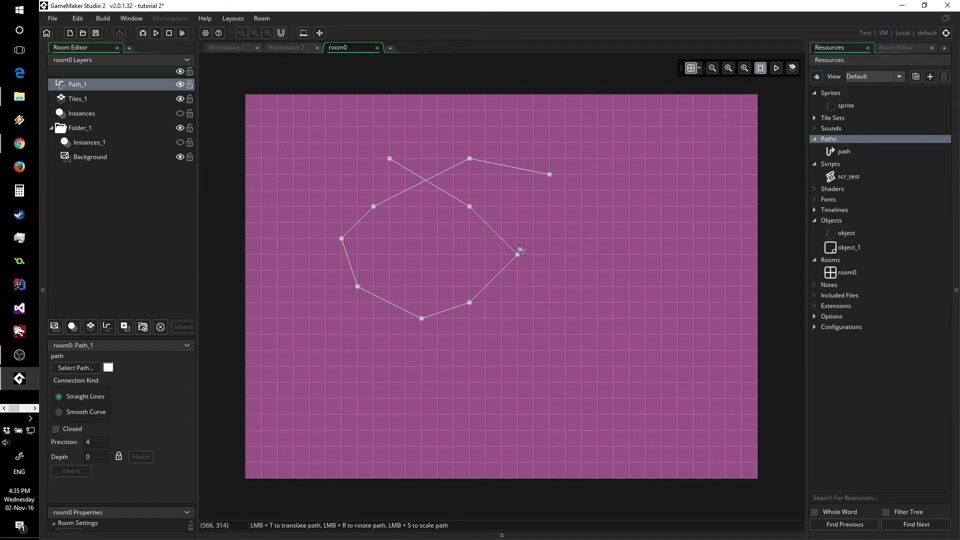
left_click(489, 236)
left_click_drag(487, 238, 523, 217)
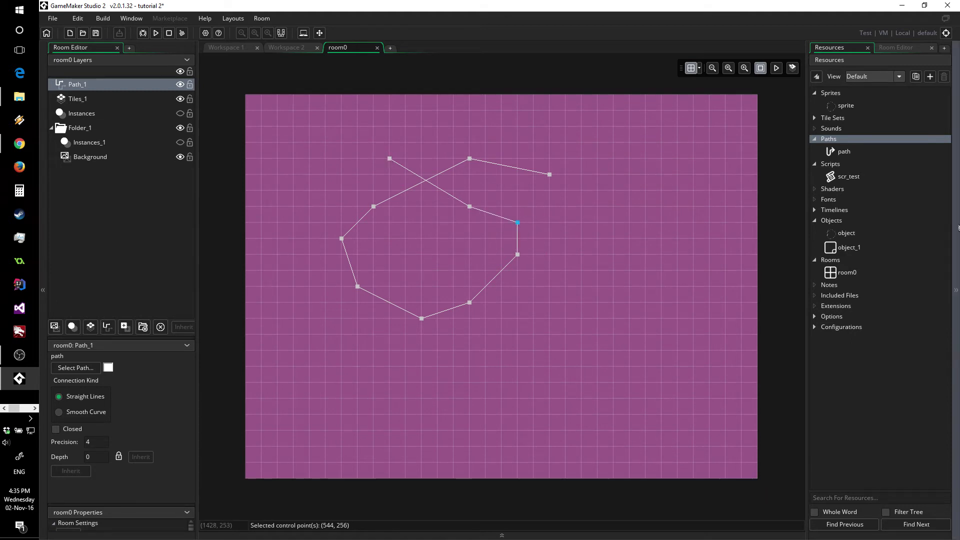
Step: Move the path's first point to about 382, 193 in the Path editor, then reopen room0
double_click(844, 152)
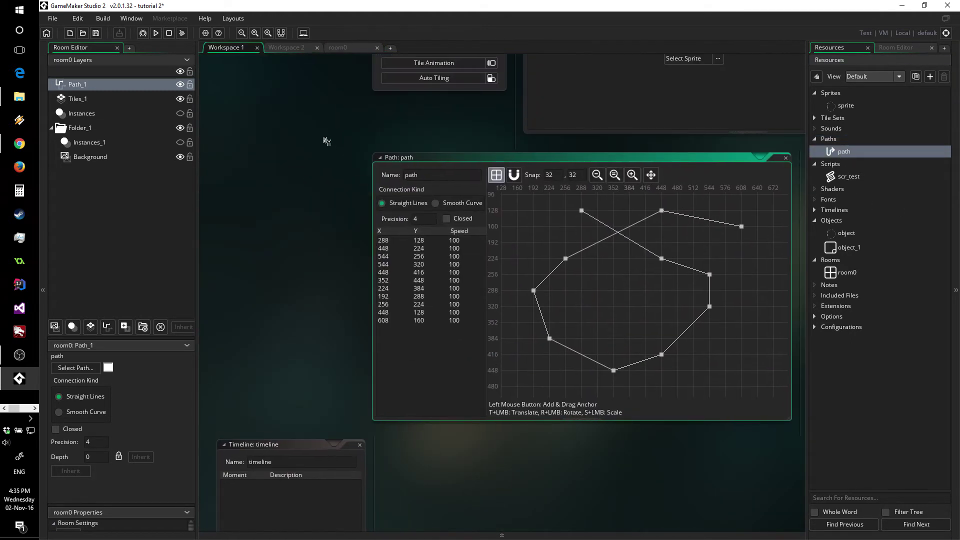
left_click_drag(500, 206, 545, 243)
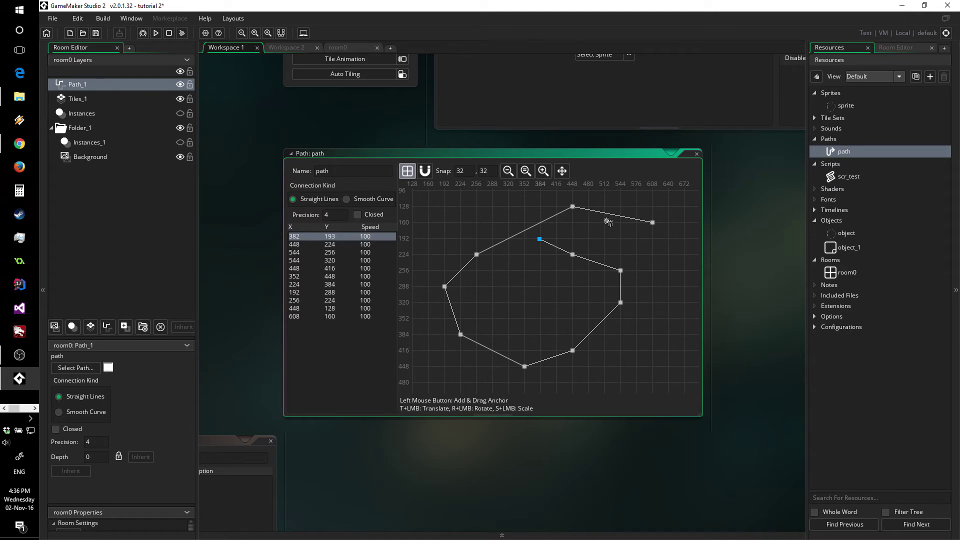
left_click(832, 235)
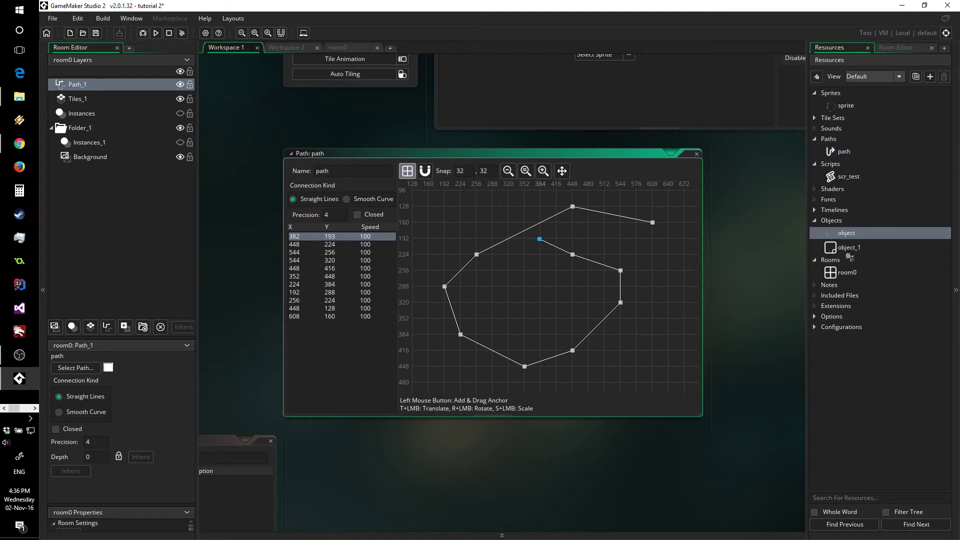
double_click(850, 275)
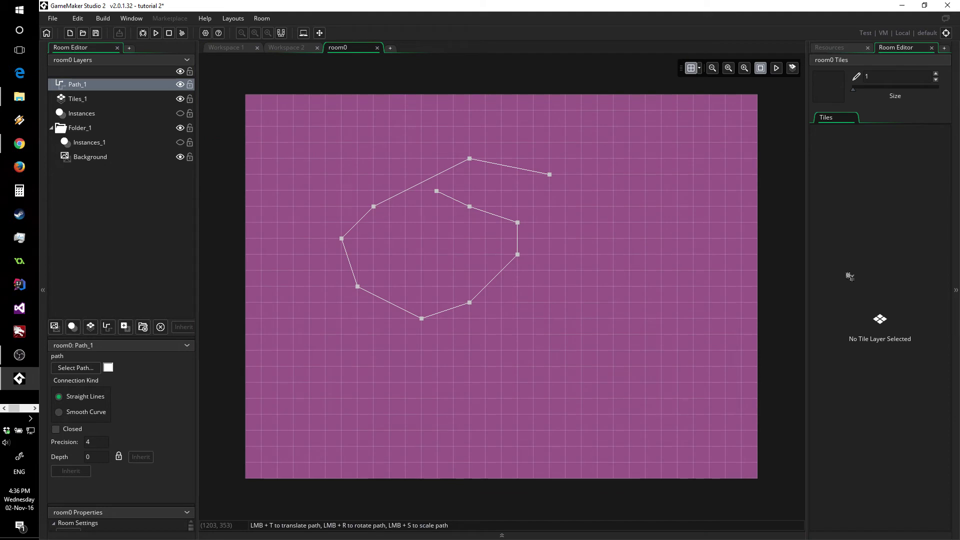
Step: Make the path a Smooth Curve and raise new points along its top
left_click(508, 165)
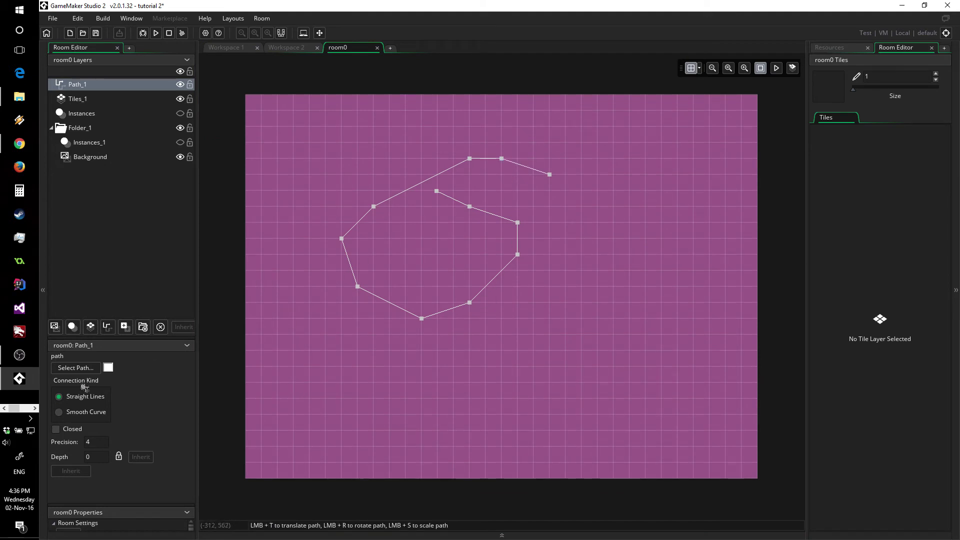
left_click(89, 413)
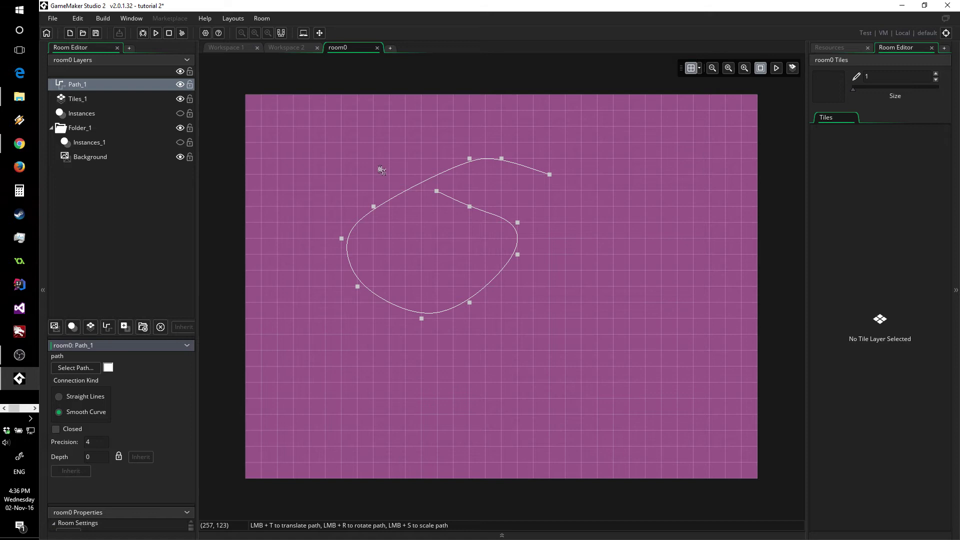
left_click_drag(425, 183, 406, 126)
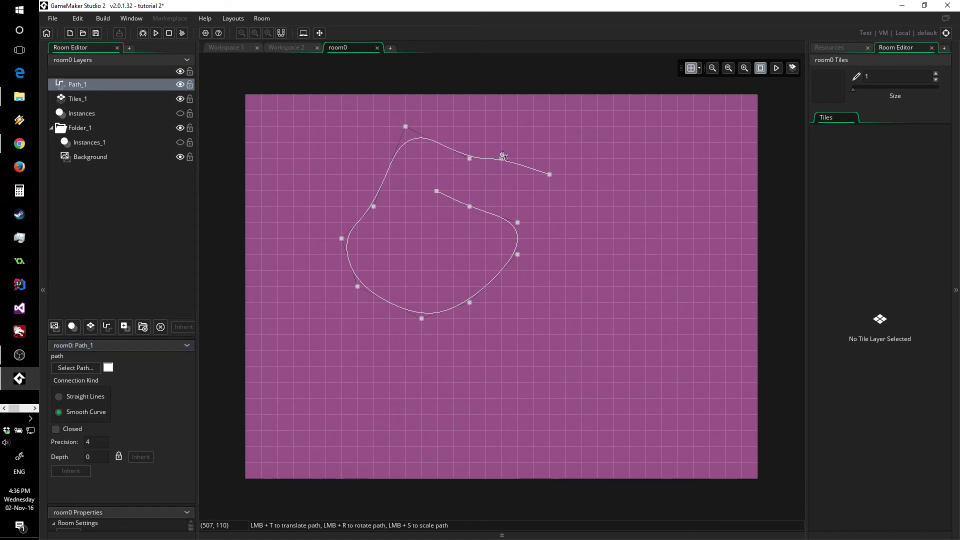
left_click_drag(484, 158, 487, 125)
left_click_drag(520, 166, 550, 142)
Step: Pull extra points out along the right and lower curve for a wavy outline, then return to Workspace 1
left_click_drag(494, 220, 454, 239)
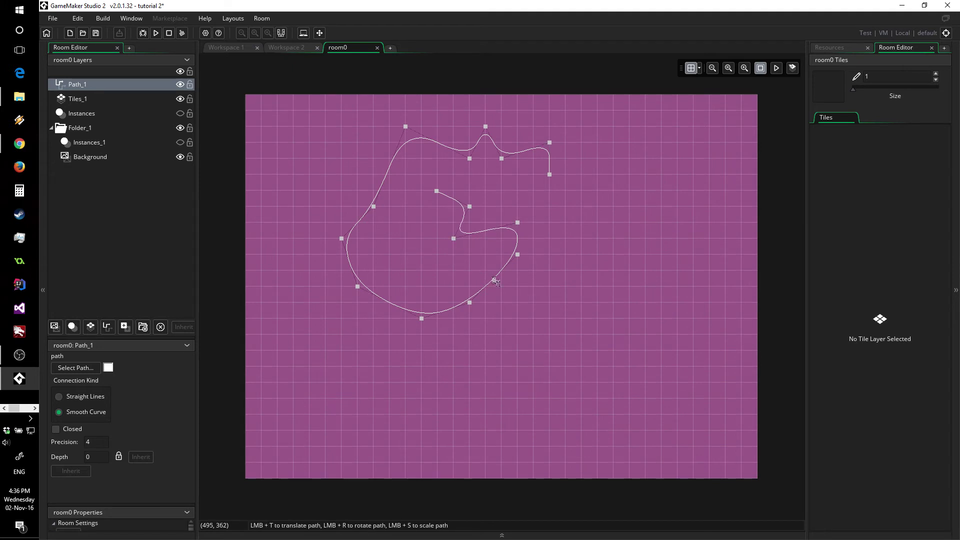
left_click_drag(493, 279, 550, 319)
left_click_drag(445, 311, 438, 270)
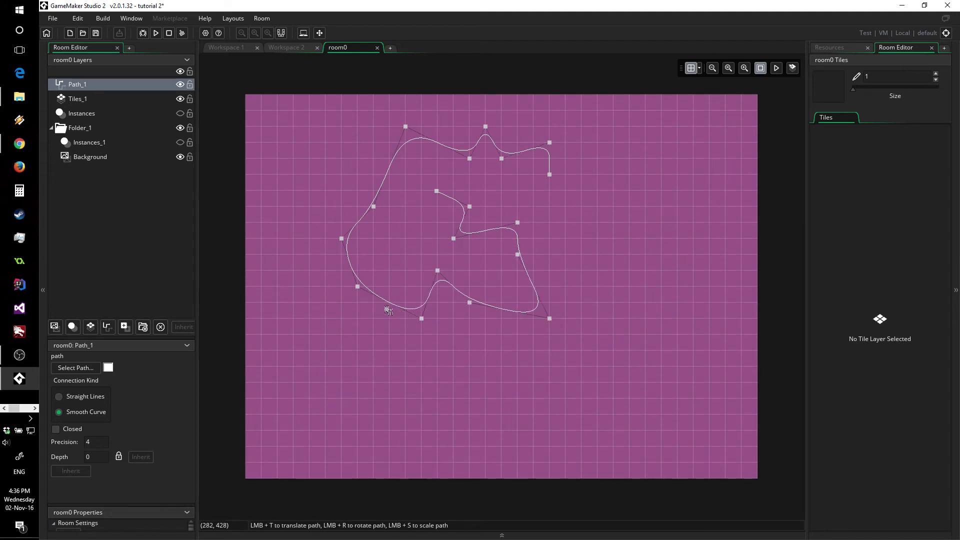
left_click_drag(387, 306, 422, 271)
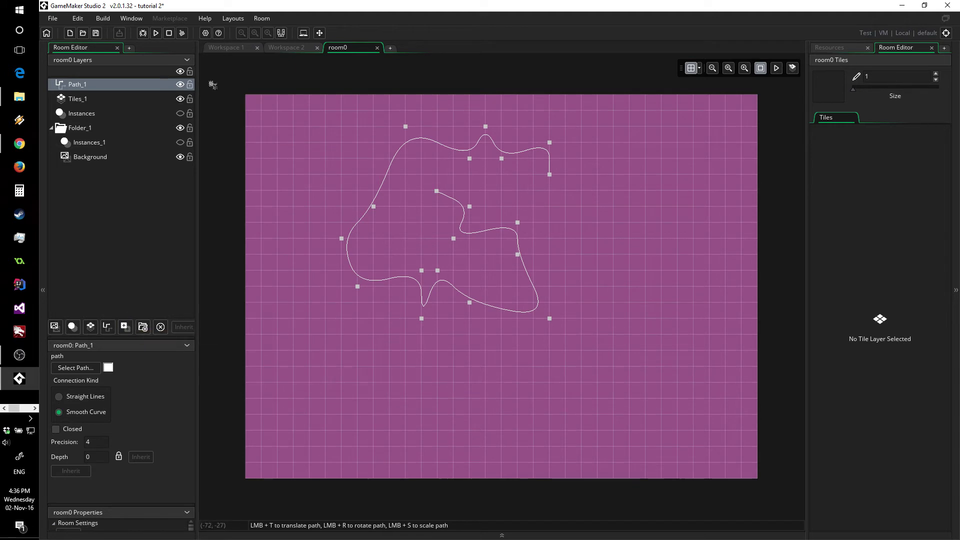
left_click(225, 48)
Step: Create a new sprite, sprite_1, and open its frame for painting
middle_click_drag(477, 413, 337, 262)
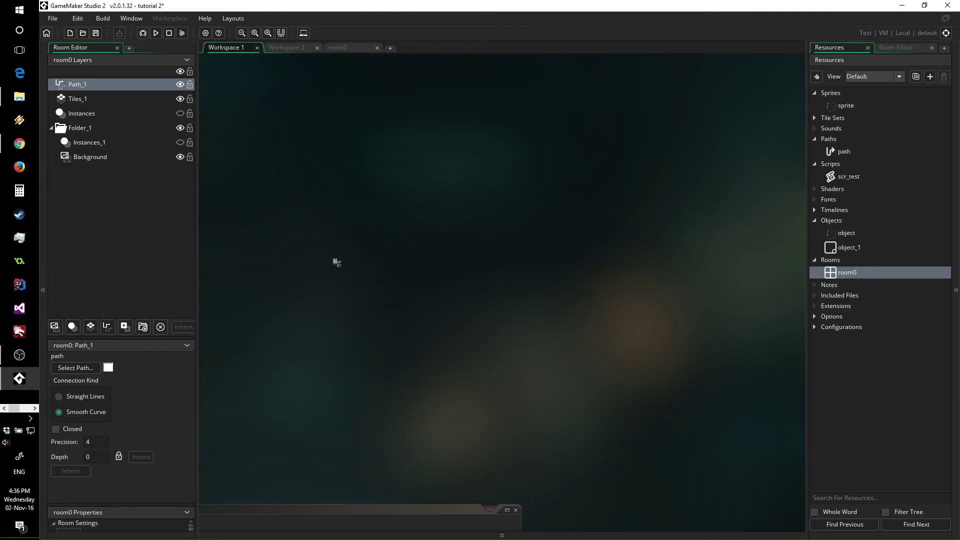
right_click(433, 218)
mouse_move(471, 221)
left_click(511, 221)
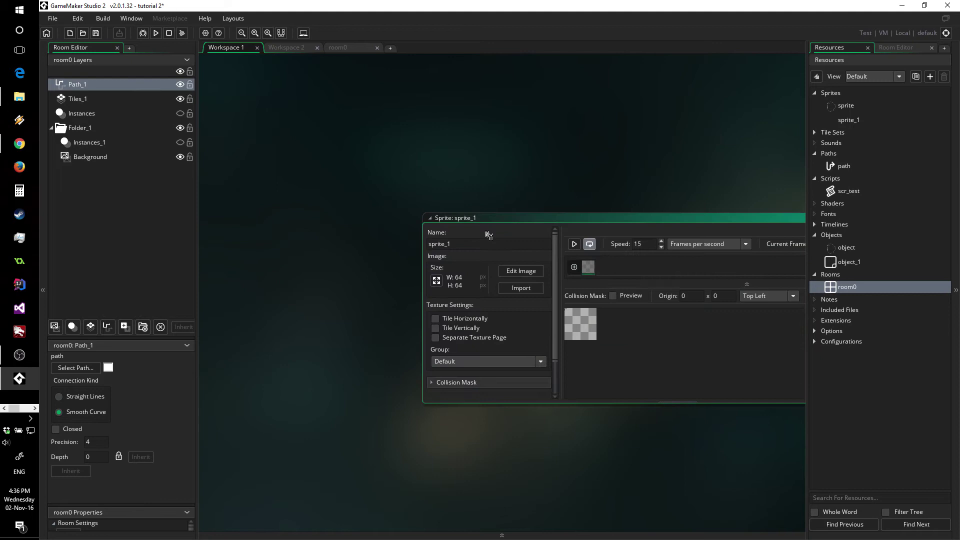
double_click(484, 265)
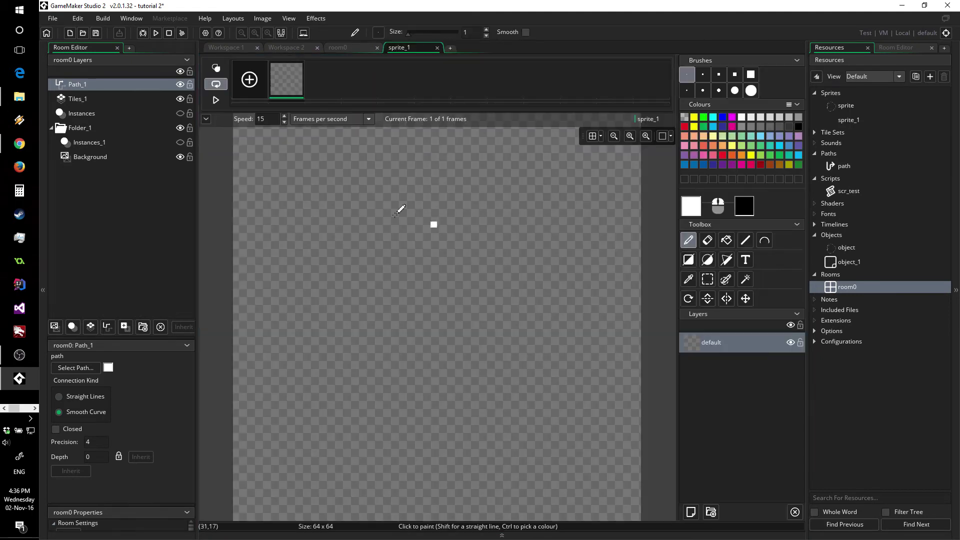
Step: Paint sprite_1 as a filled blue blob, then reopen room0
left_click(724, 119)
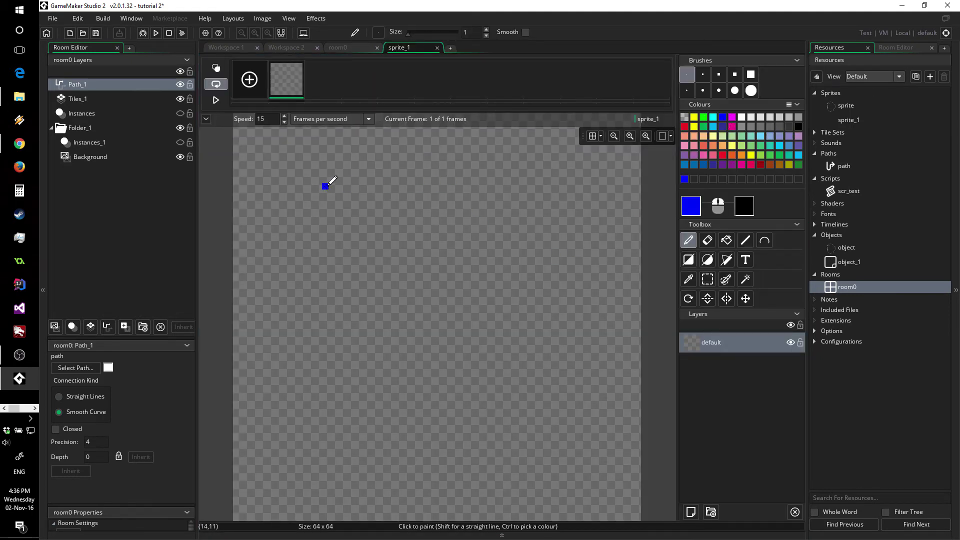
mouse_move(367, 378)
left_mouse_down()
mouse_move(341, 362)
mouse_move(313, 230)
mouse_move(502, 185)
mouse_move(510, 415)
mouse_move(378, 389)
mouse_move(351, 358)
left_mouse_up()
left_click(727, 241)
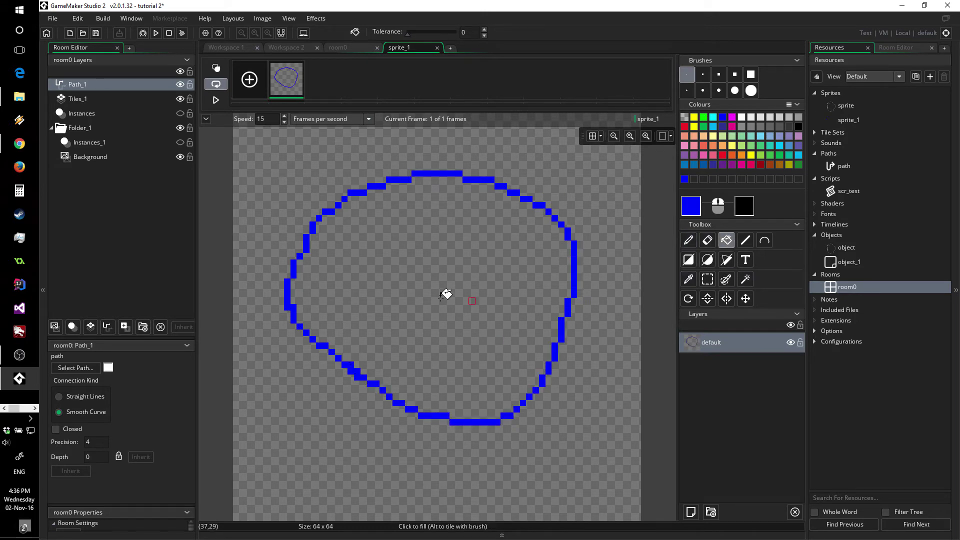
left_click(446, 293)
double_click(830, 288)
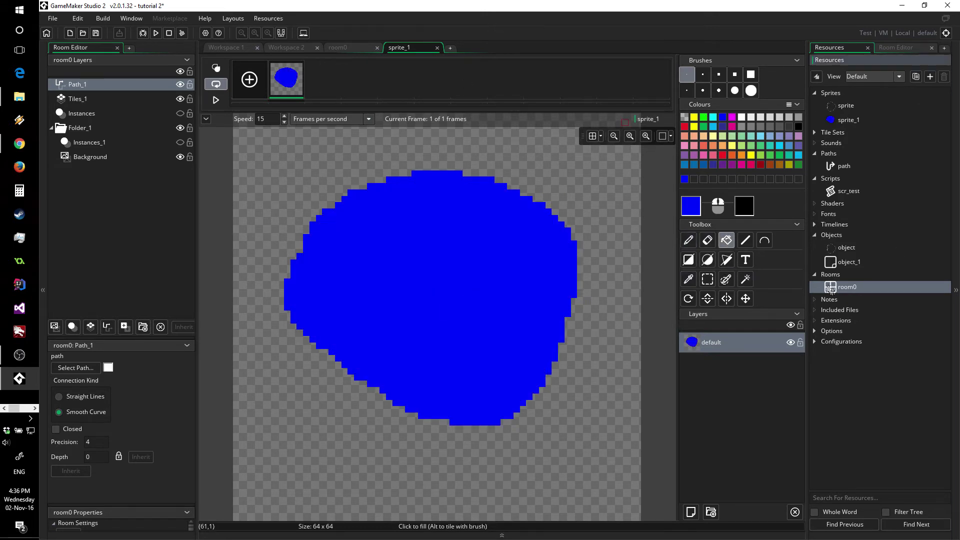
Step: Hide Path_1, add an Assets_1 layer, and place two sprite_1 blobs near room0's top
left_click(180, 84)
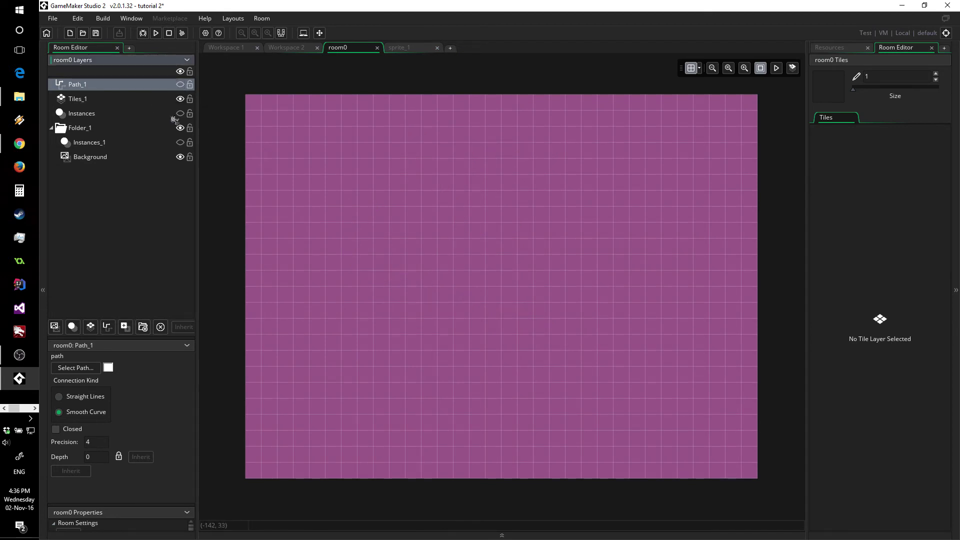
left_click(125, 327)
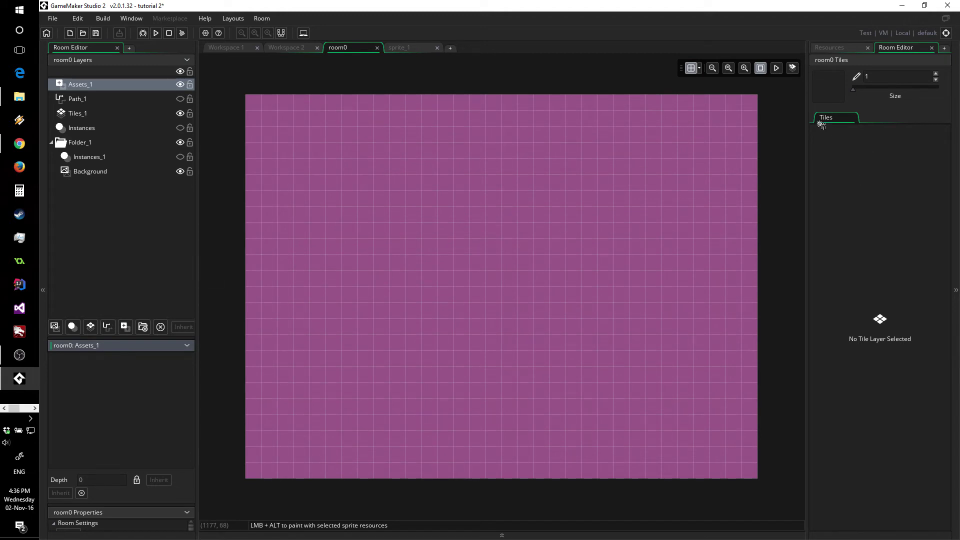
left_click(832, 49)
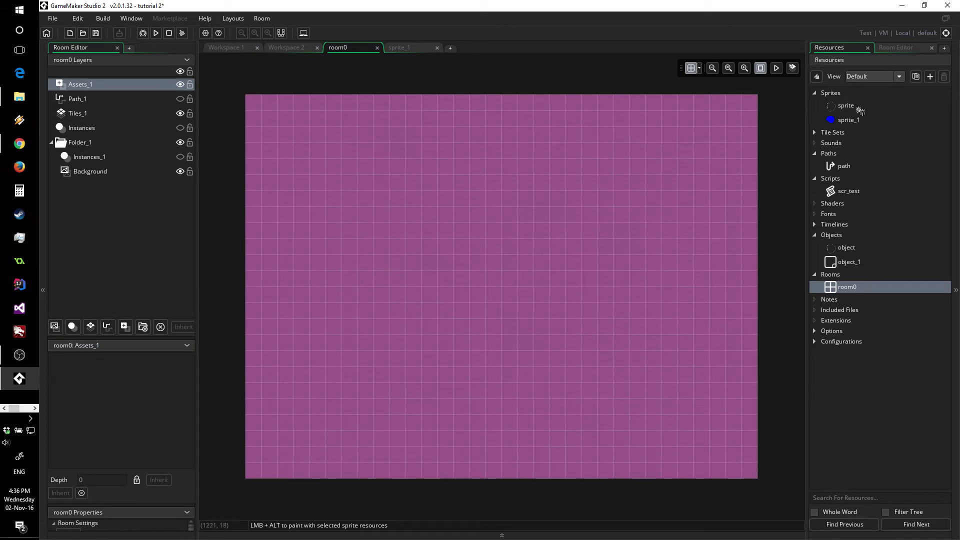
left_click_drag(859, 120, 501, 173)
left_click_drag(831, 121, 614, 189)
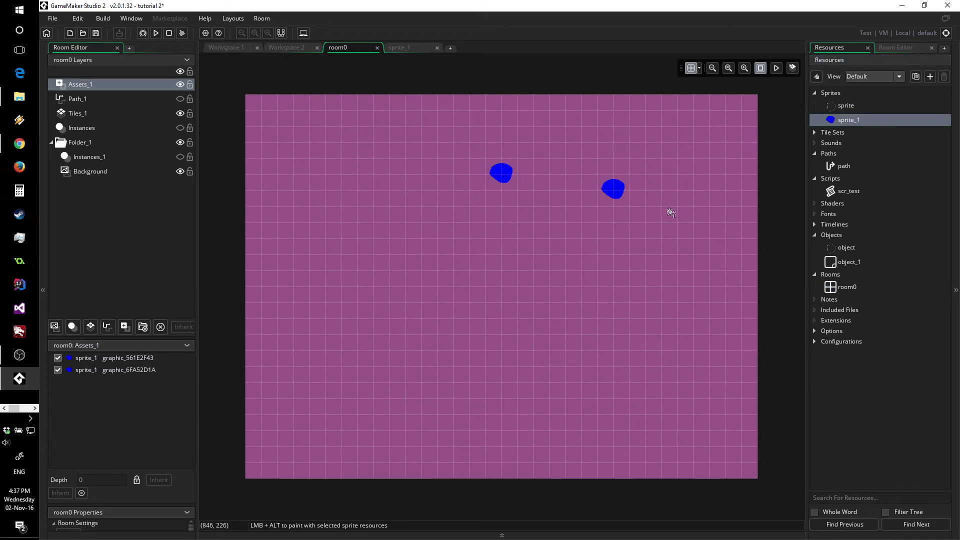
left_click(622, 193)
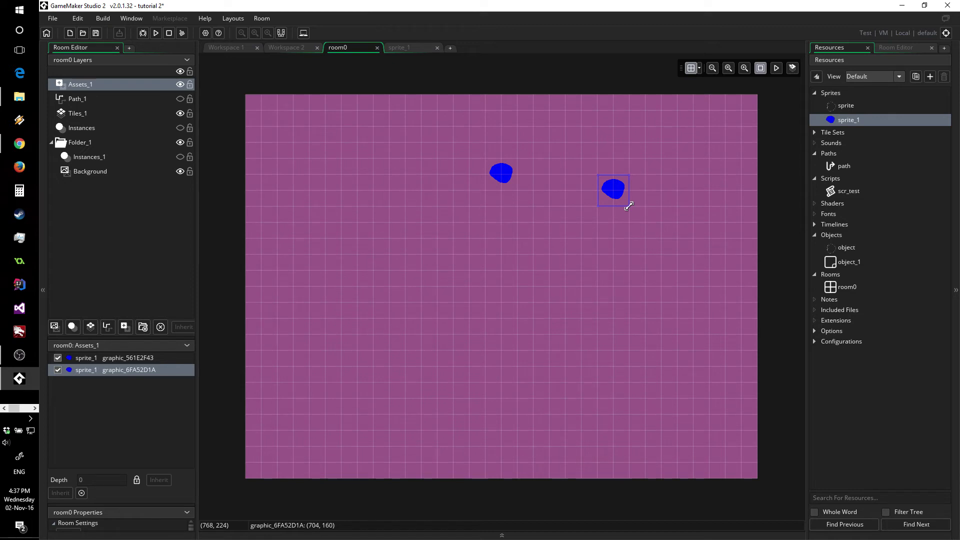
Step: Enlarge the second blob and move it top-left; enlarge the first blob and tilt it about 30 degrees
left_click_drag(629, 206, 760, 335)
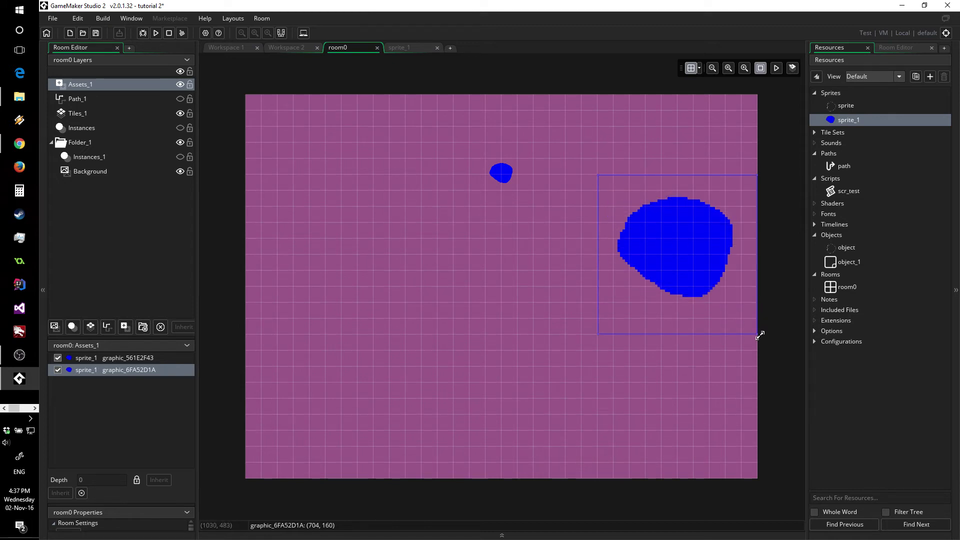
left_click_drag(707, 266, 353, 197)
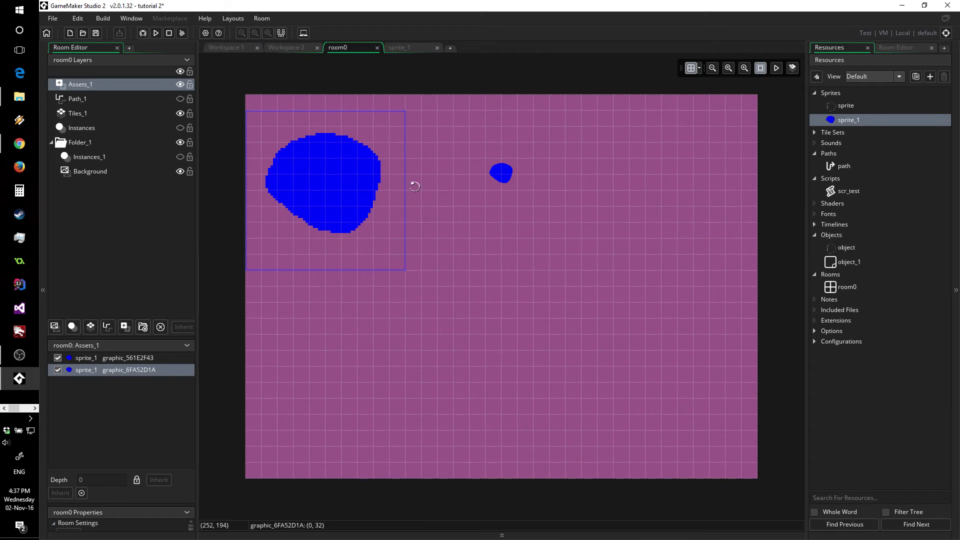
left_click(516, 181)
left_click_drag(519, 159, 519, 108)
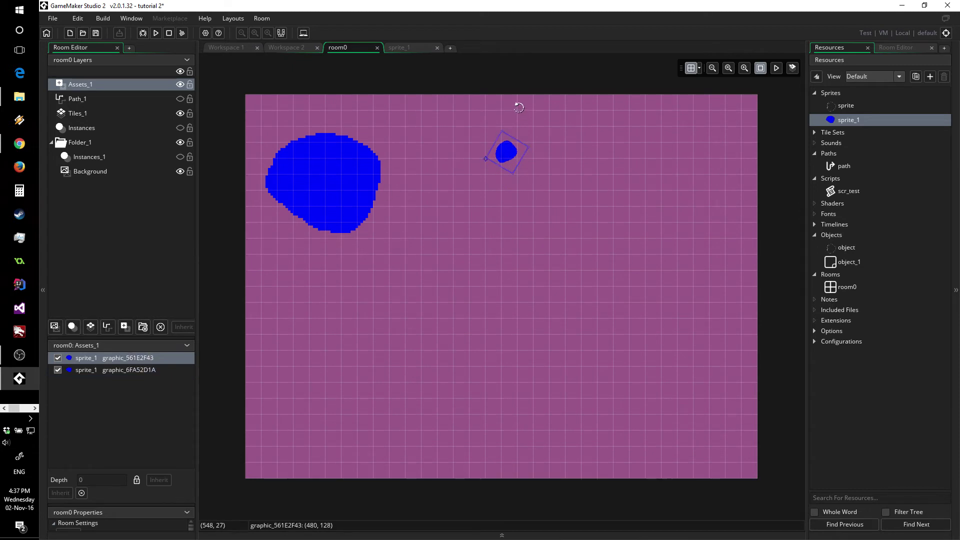
left_click_drag(531, 149, 720, 165)
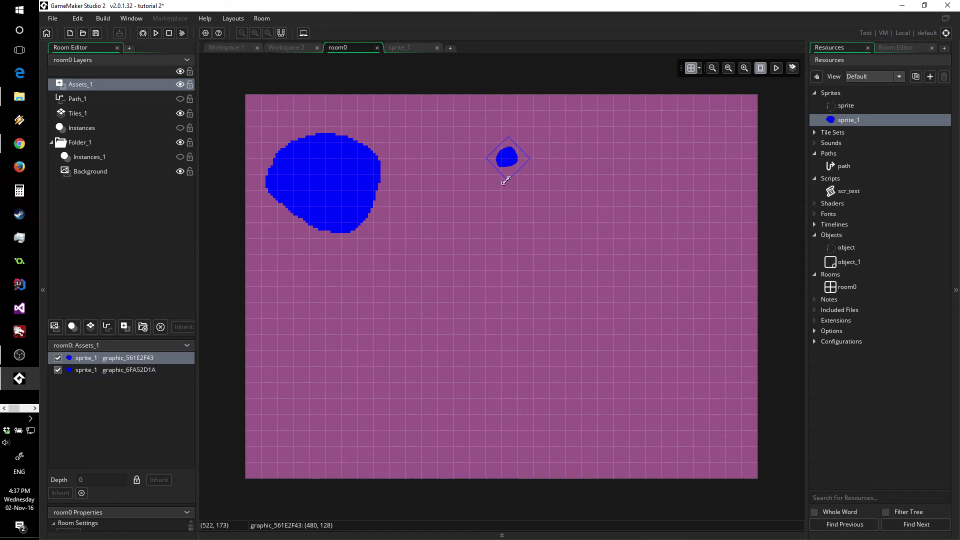
left_click_drag(505, 180, 476, 322)
left_click_drag(490, 220, 418, 222)
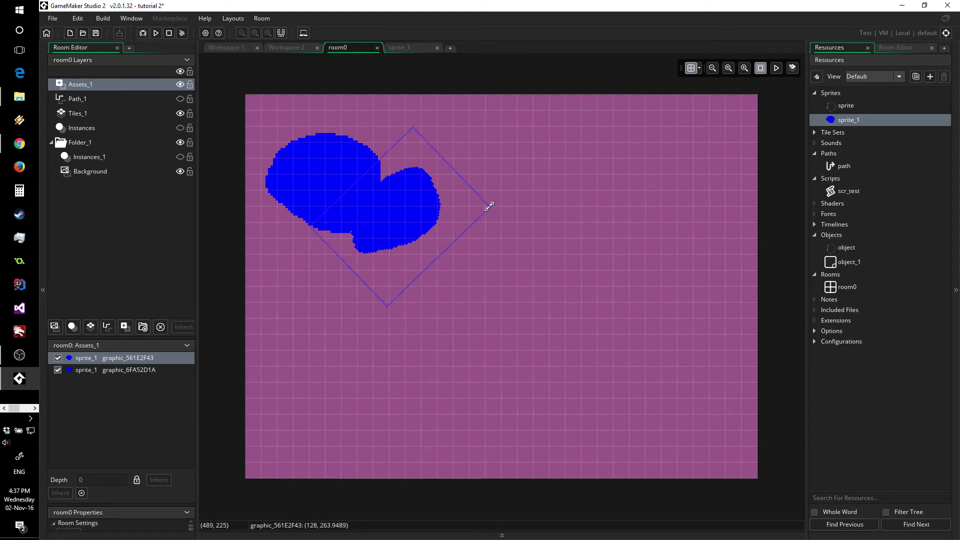
left_click_drag(493, 209, 461, 176)
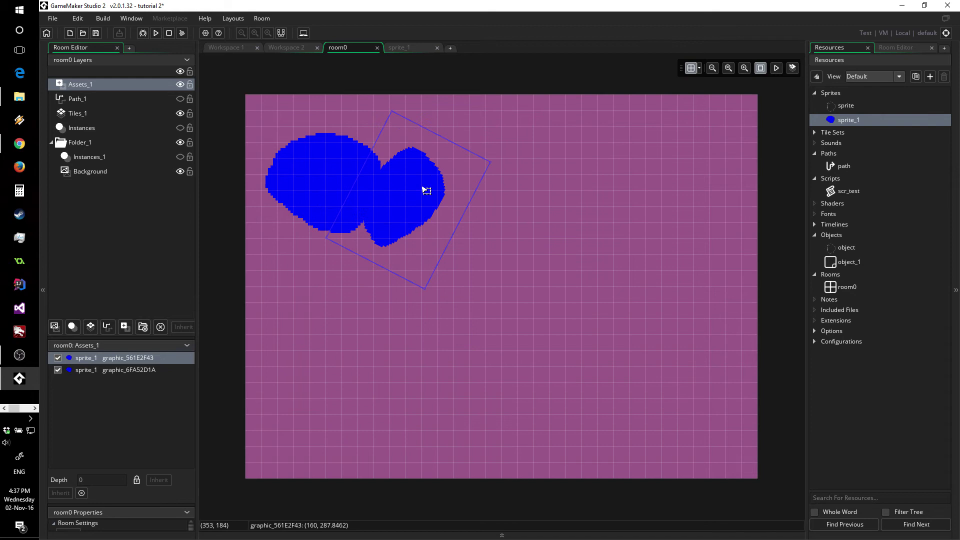
Step: Add a third sprite_1 blob, enlarge it, and rotate it about 60 degrees beside the others
left_click_drag(818, 146, 735, 124)
left_click_drag(658, 167, 464, 250)
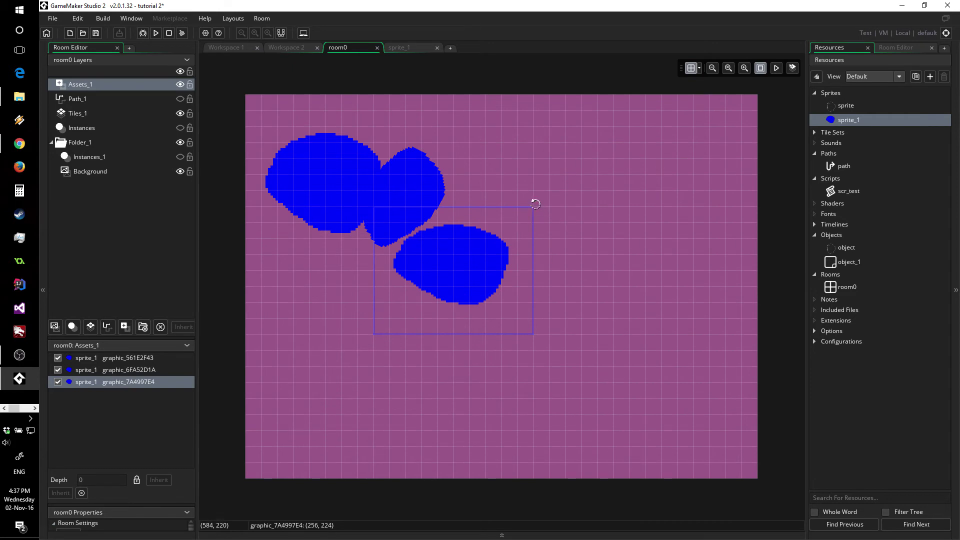
left_click_drag(537, 205, 440, 408)
left_click_drag(362, 329, 372, 327)
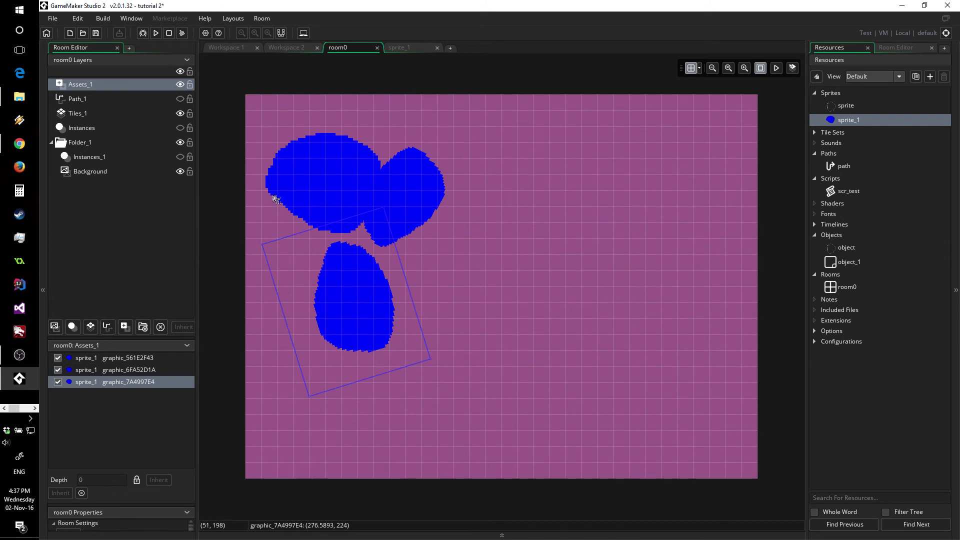
Step: Stretch and tilt the white circle instance into a large ring on room0's right side
left_click(534, 173)
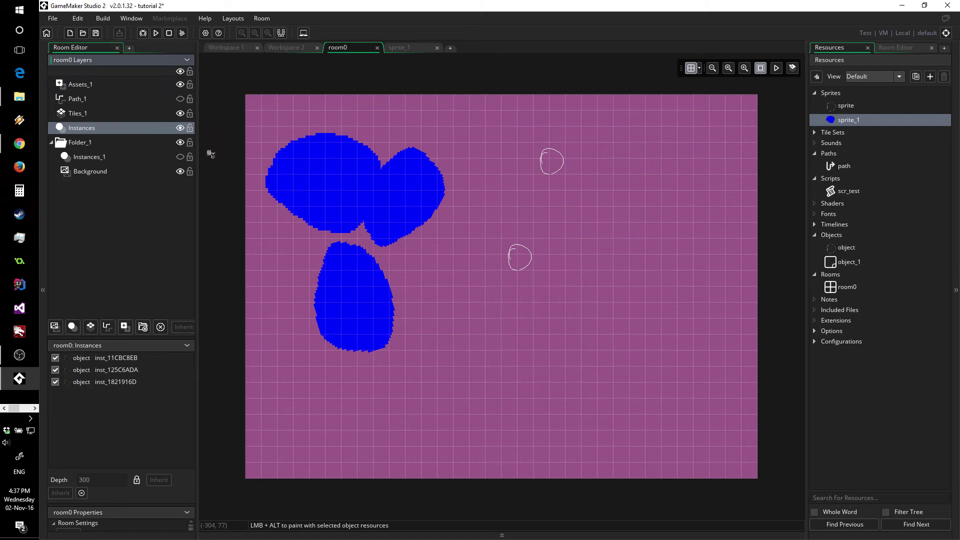
left_click(548, 159)
left_click_drag(564, 146, 764, 119)
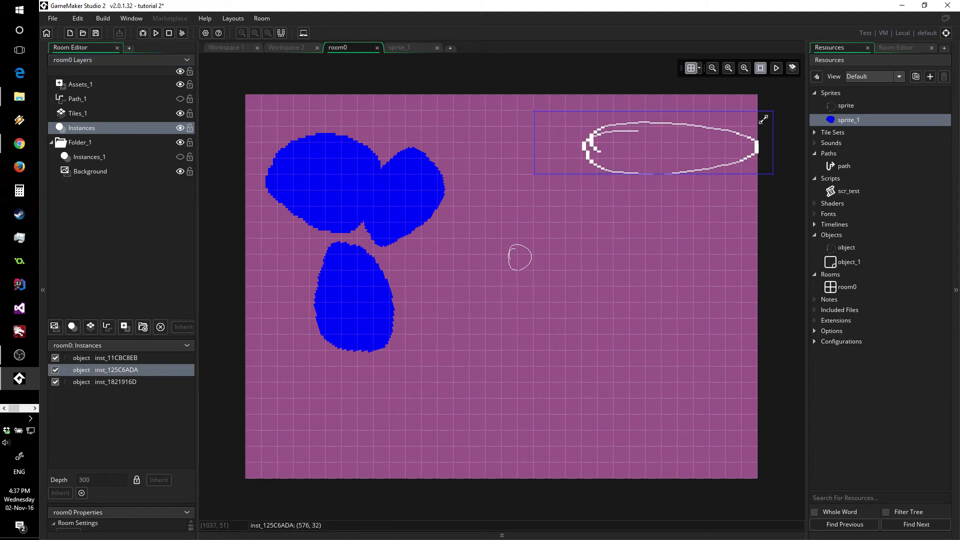
left_click_drag(776, 173, 728, 189)
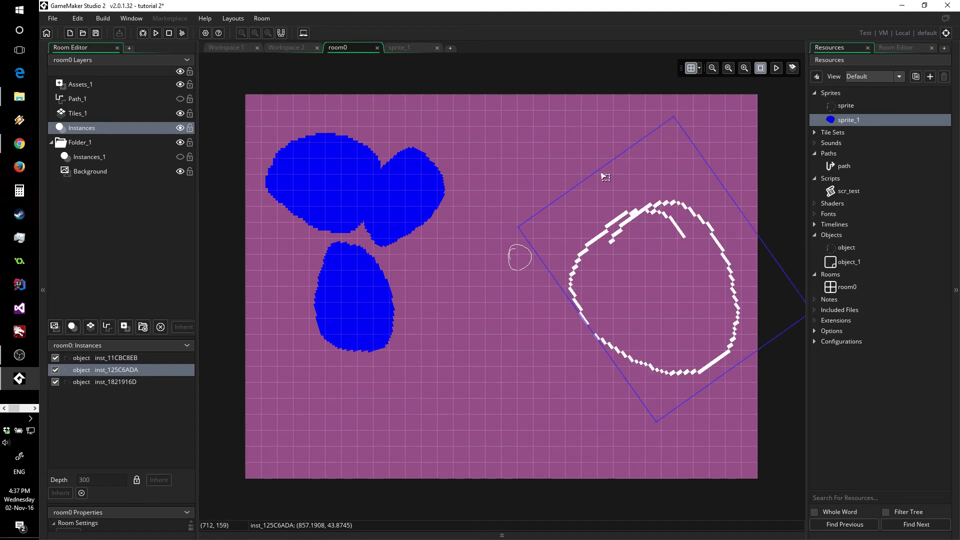
left_click_drag(605, 177, 606, 151)
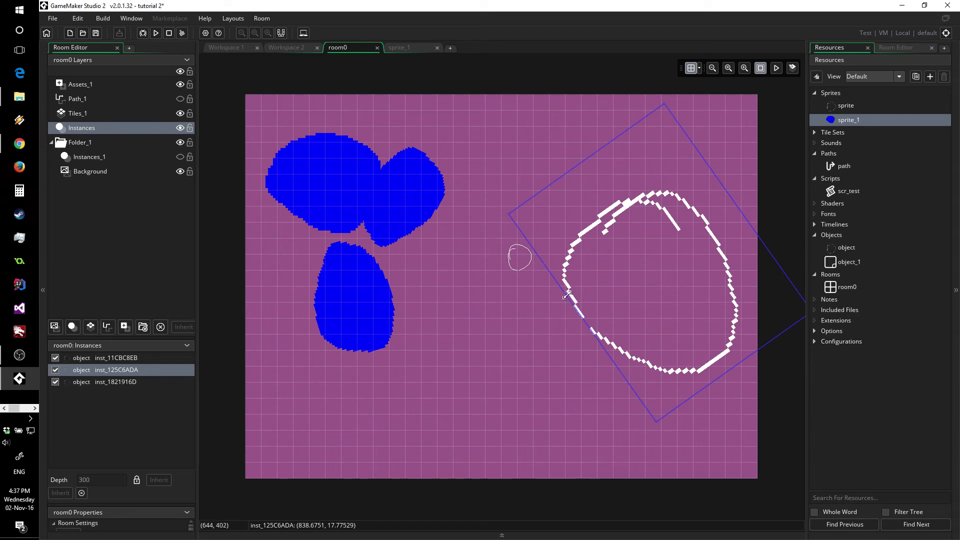
left_click_drag(567, 295, 549, 345)
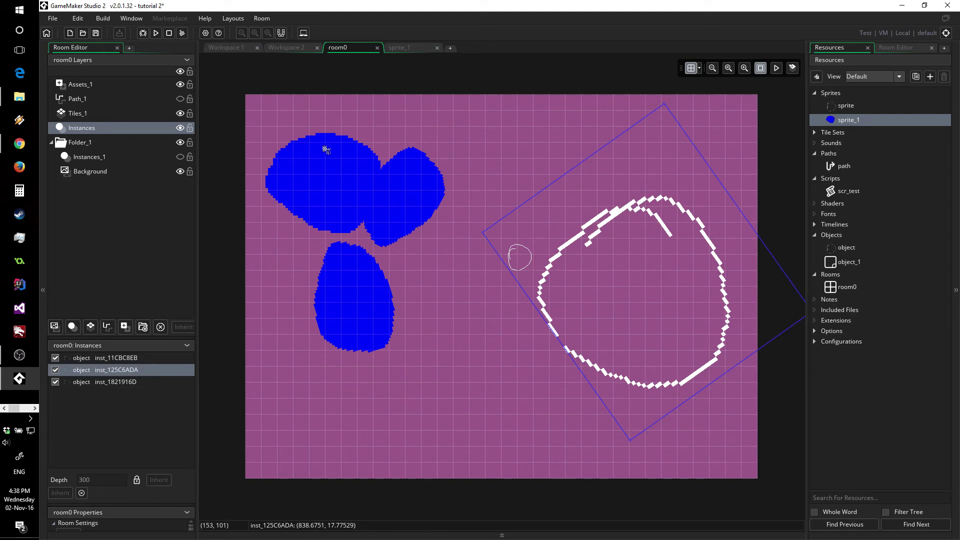
left_click(831, 276)
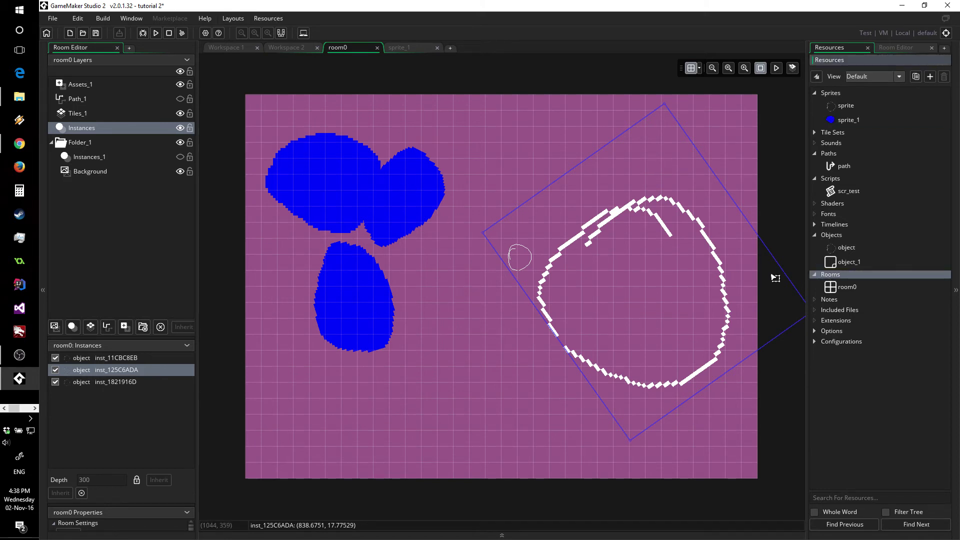
Step: Create a new room named par_room
right_click(839, 277)
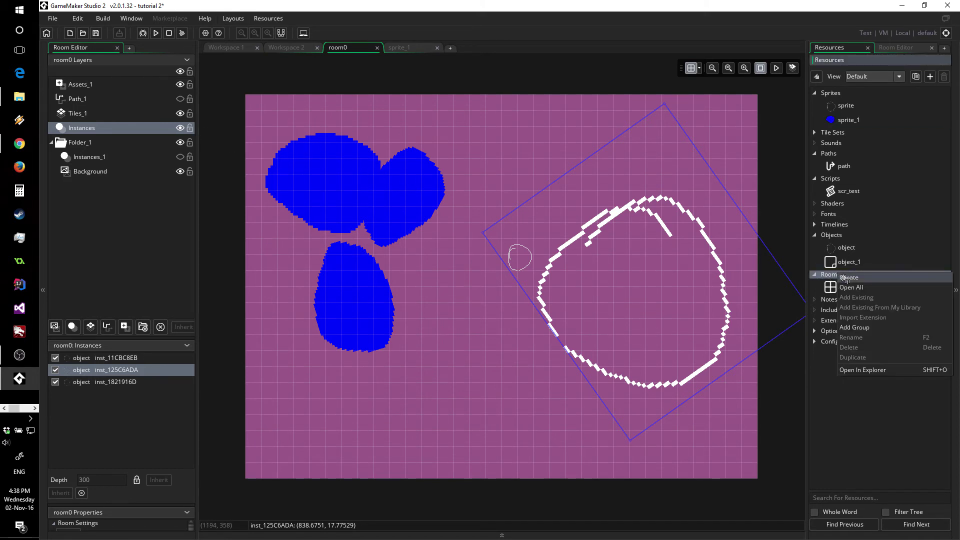
left_click(844, 279)
type("par_room")
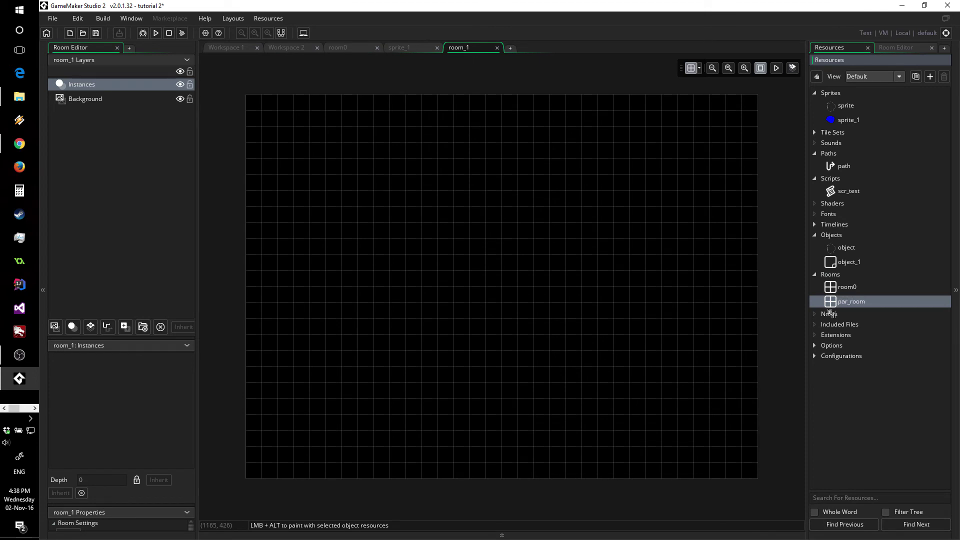
left_click(214, 178)
Step: Set par_room's Background layer colour to pure blue (Blue 255)
left_click(133, 100)
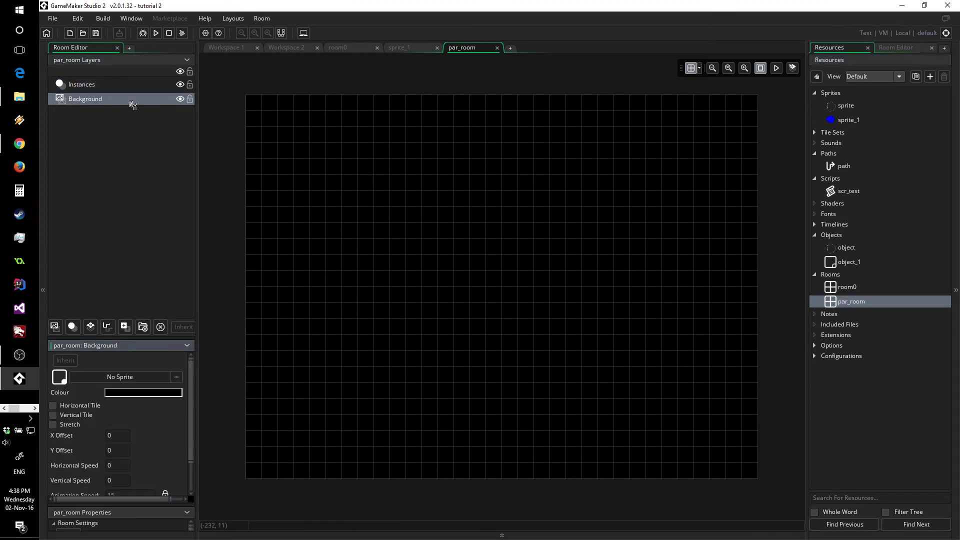
left_click(159, 393)
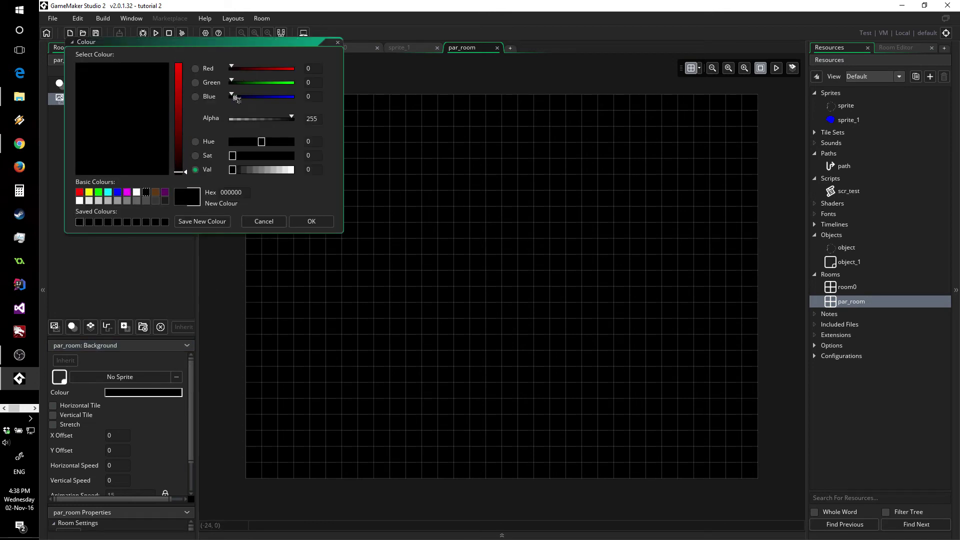
left_click_drag(236, 99, 325, 95)
left_click(311, 221)
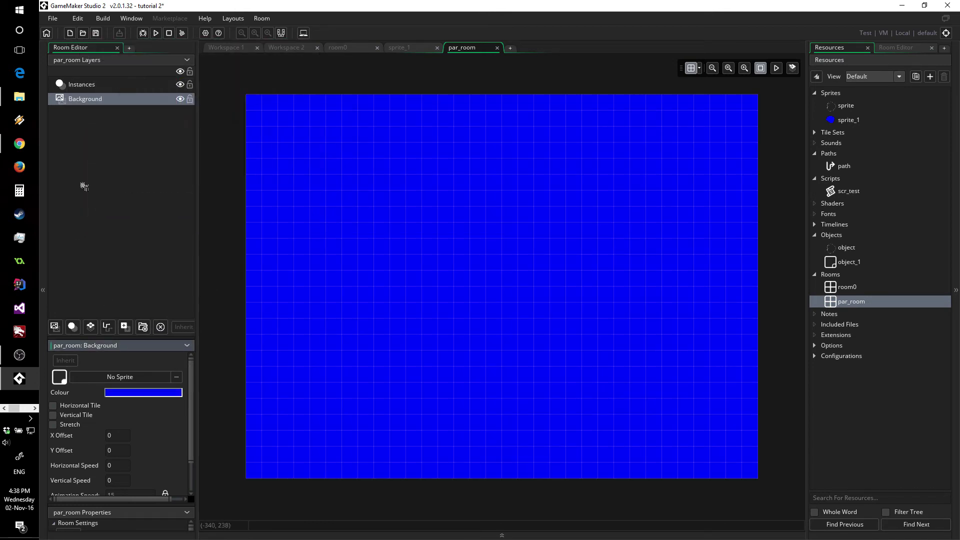
left_click(85, 85)
Step: Place an object instance in par_room just above the top-left corner, at (0, -64)
left_click(837, 251)
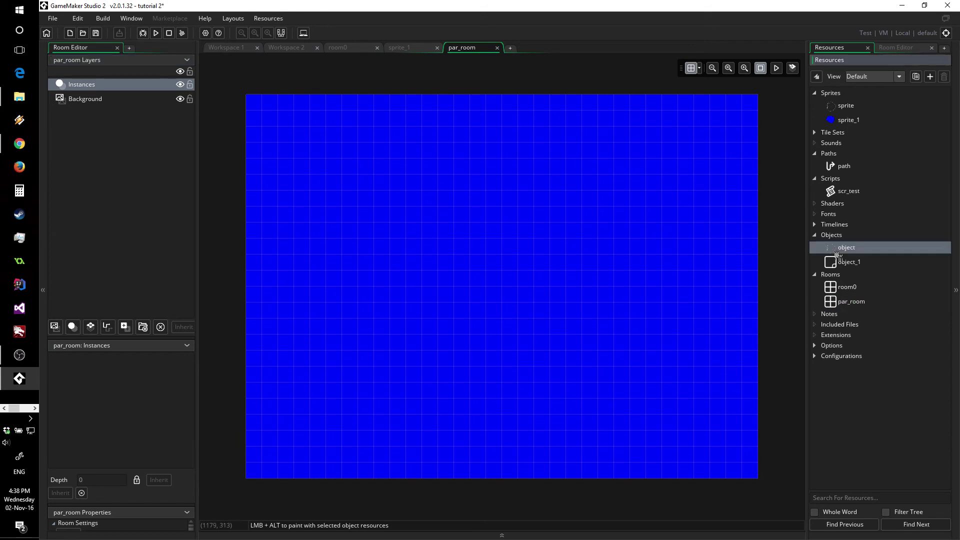
left_click_drag(839, 256, 260, 107)
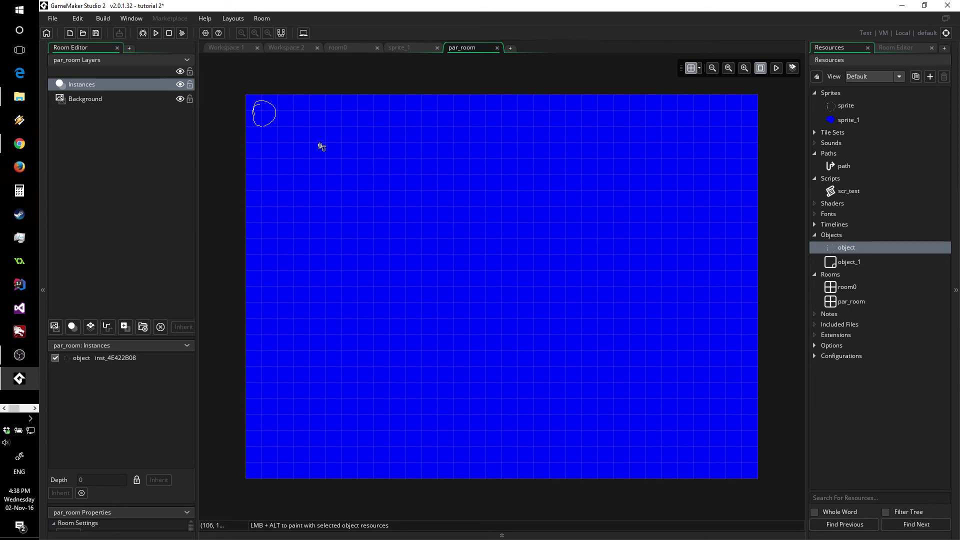
left_click_drag(264, 112, 263, 80)
left_click(306, 88)
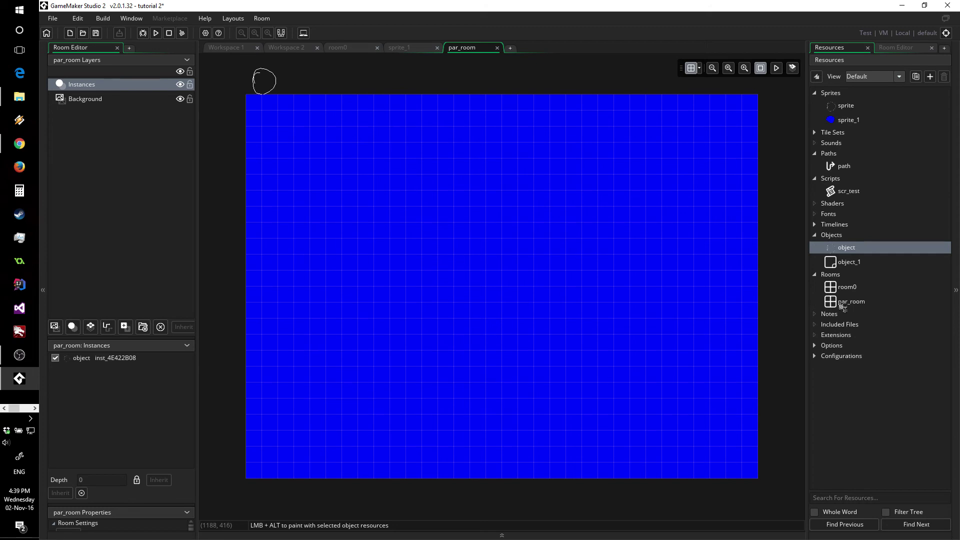
Step: Delete the accidentally created room_2
right_click(847, 304)
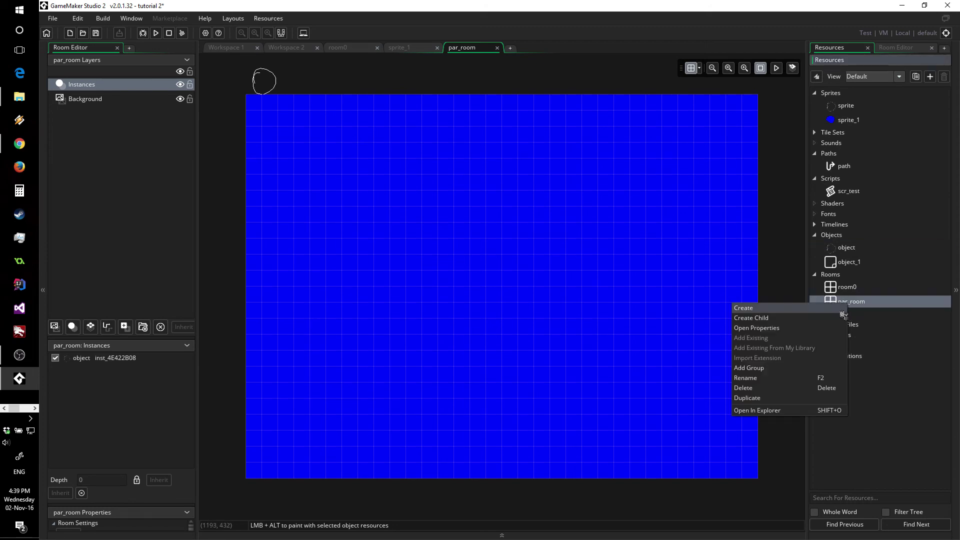
left_click(846, 308)
key("Delete")
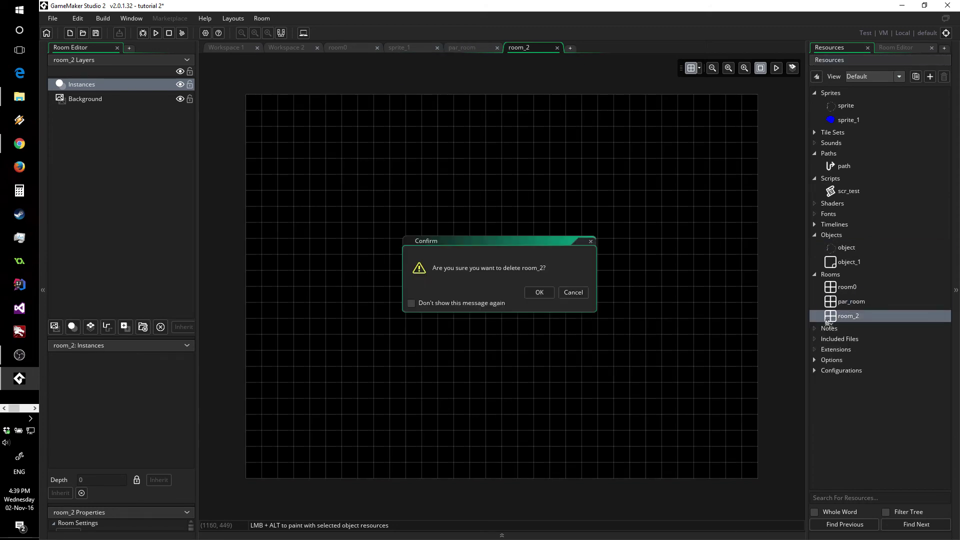
left_click(537, 293)
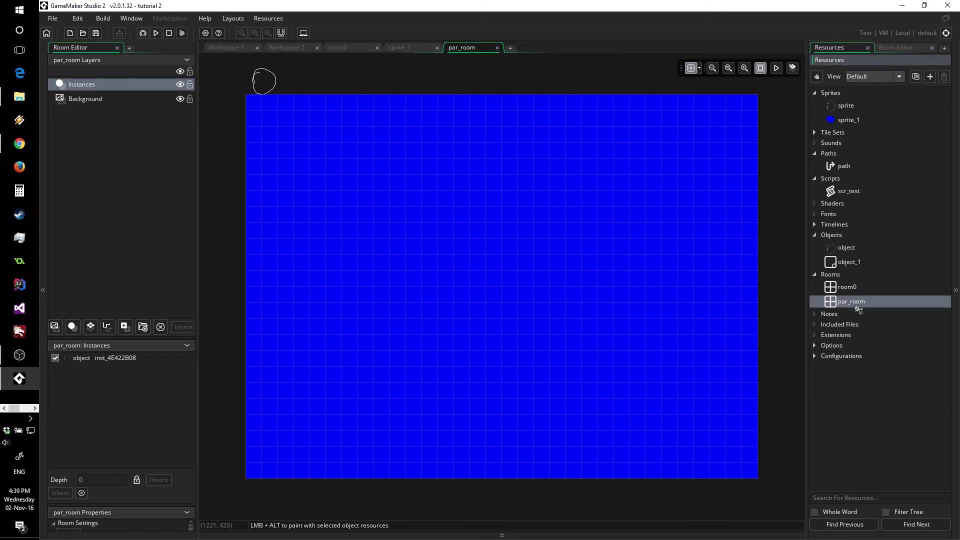
Step: Create a child room of par_room named room_test
right_click(856, 304)
left_click(780, 319)
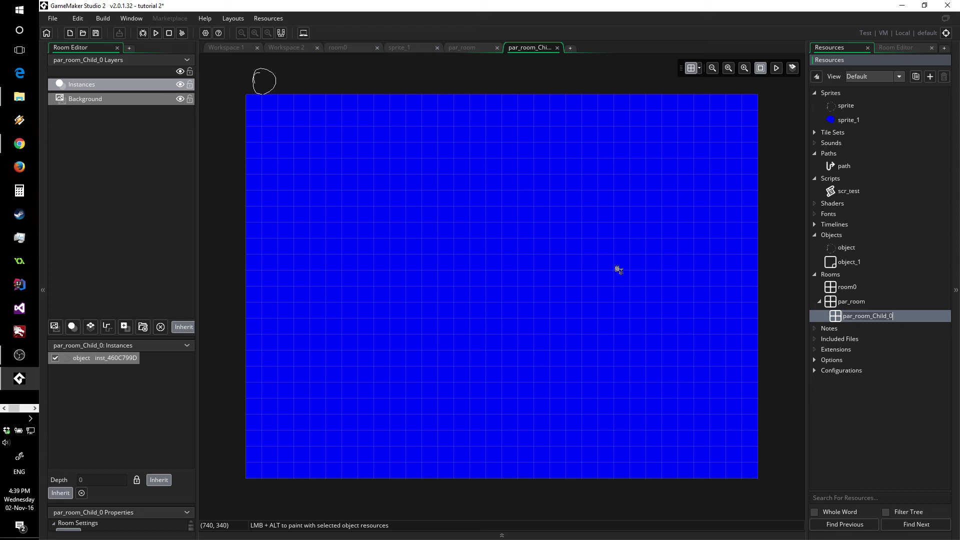
type("room_test")
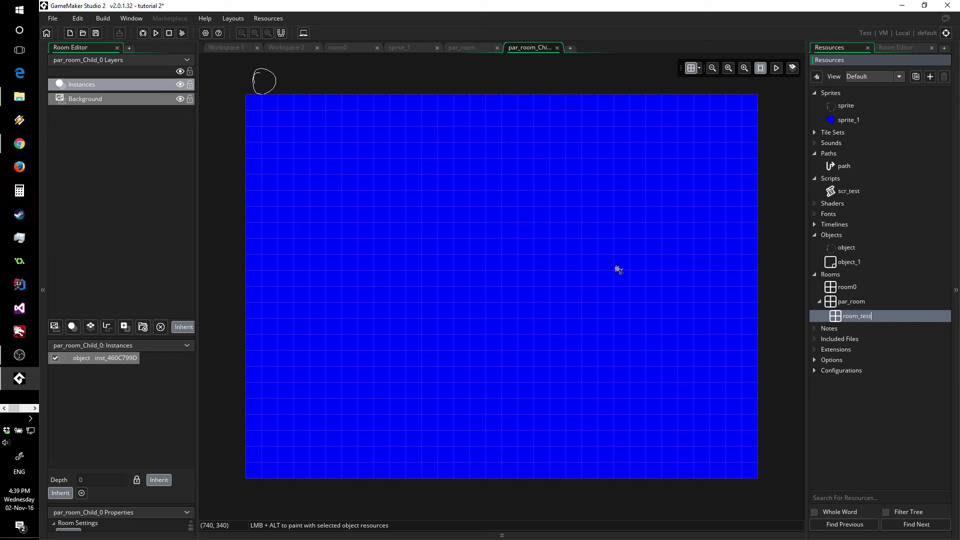
key("Return")
Step: Inspect room_test's inherited Background and Instances layers, then reopen par_room
left_click(102, 100)
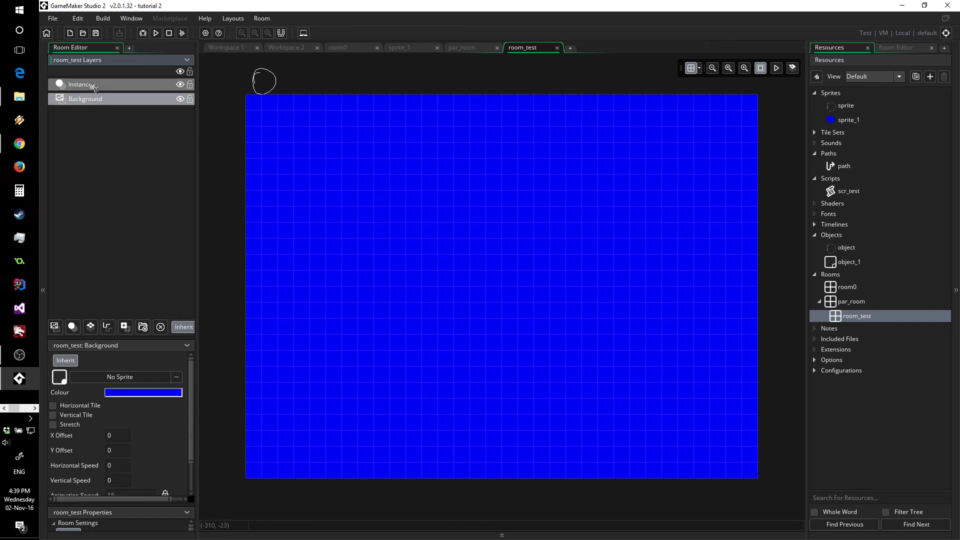
left_click(93, 88)
left_click(100, 100)
left_click(100, 89)
left_click(100, 114)
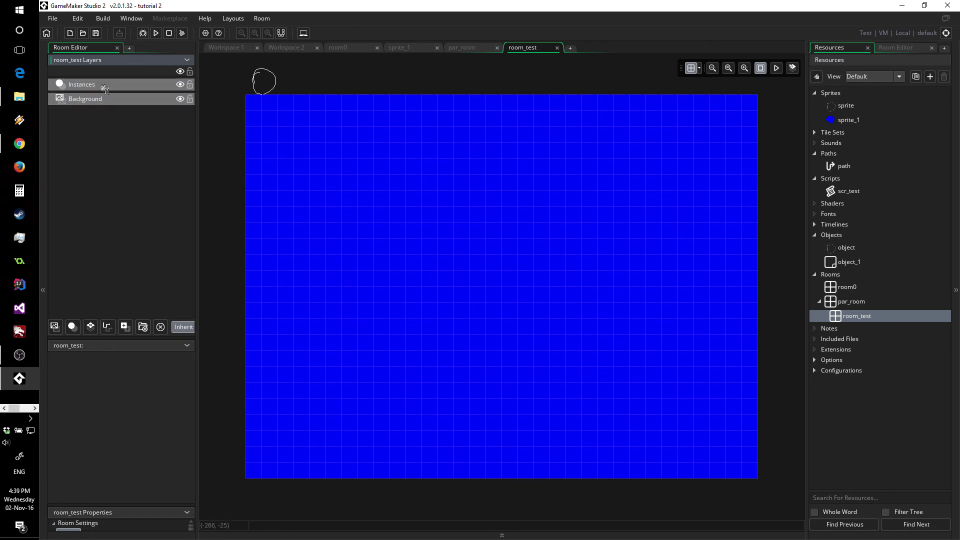
left_click(94, 102)
left_click(98, 86)
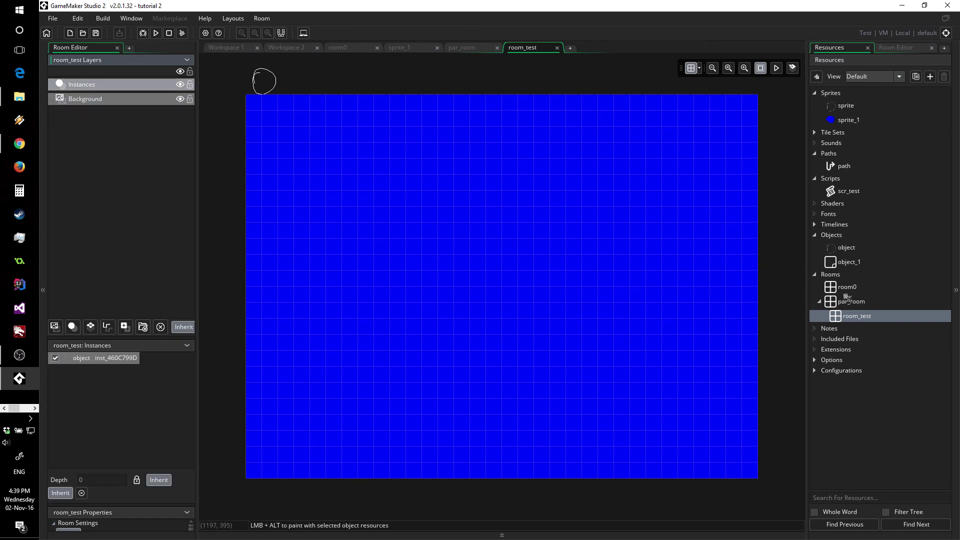
double_click(847, 299)
Step: Move par_room's instance to (64, -64), comparing with room_test and shifting its instance left
left_click(532, 50)
left_click(483, 48)
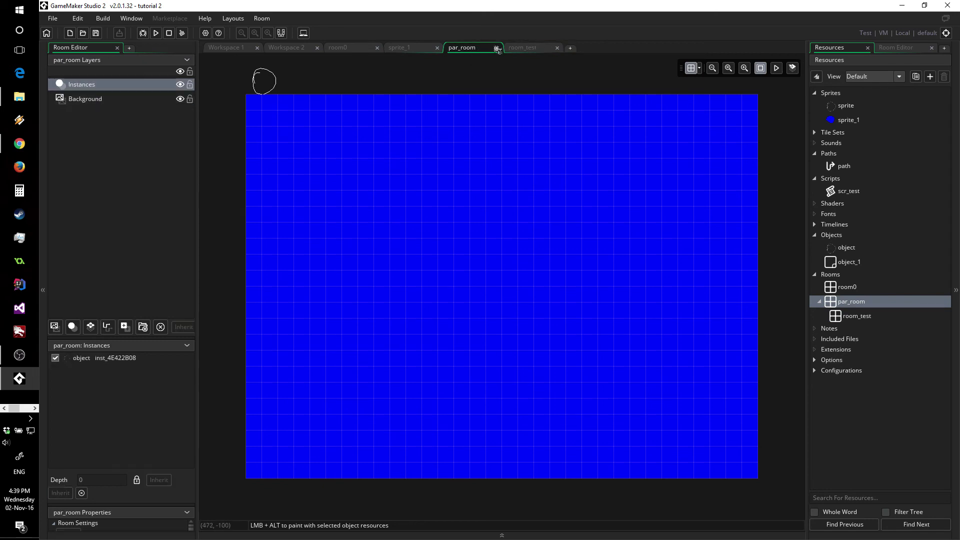
left_click_drag(264, 82, 367, 93)
left_click(533, 50)
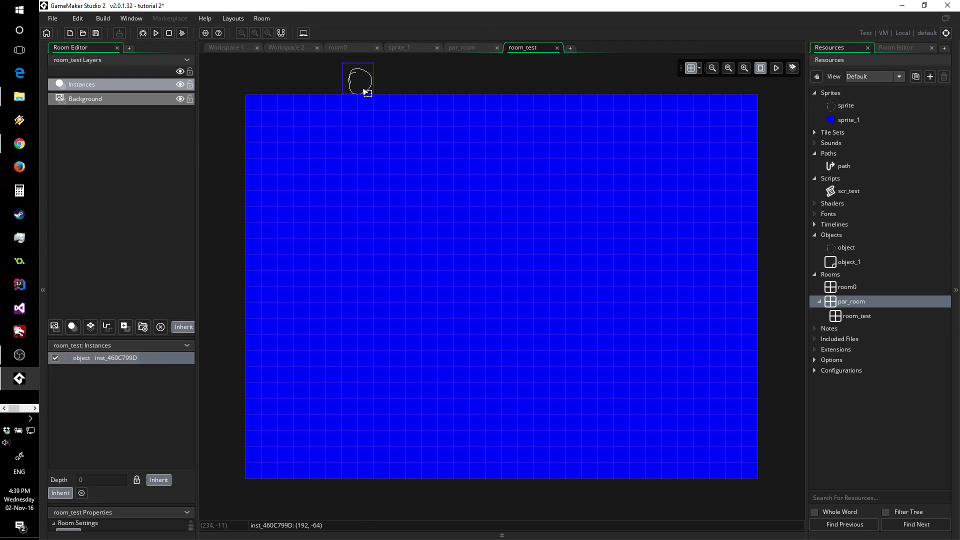
left_click(473, 52)
left_click(533, 48)
left_click_drag(354, 81, 298, 79)
left_click(478, 50)
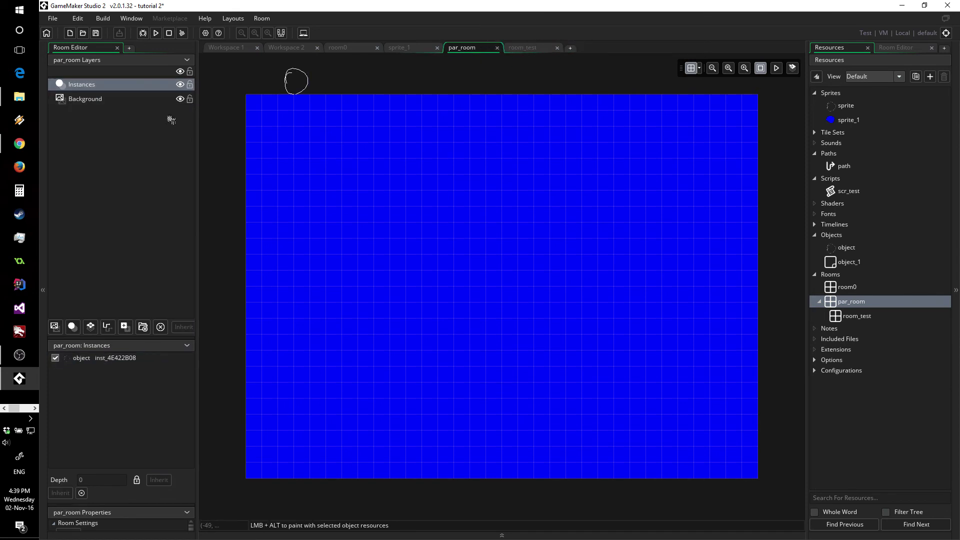
Step: Lower par_room's background saturation to 20, giving light lavender CCCCFF
left_click(100, 100)
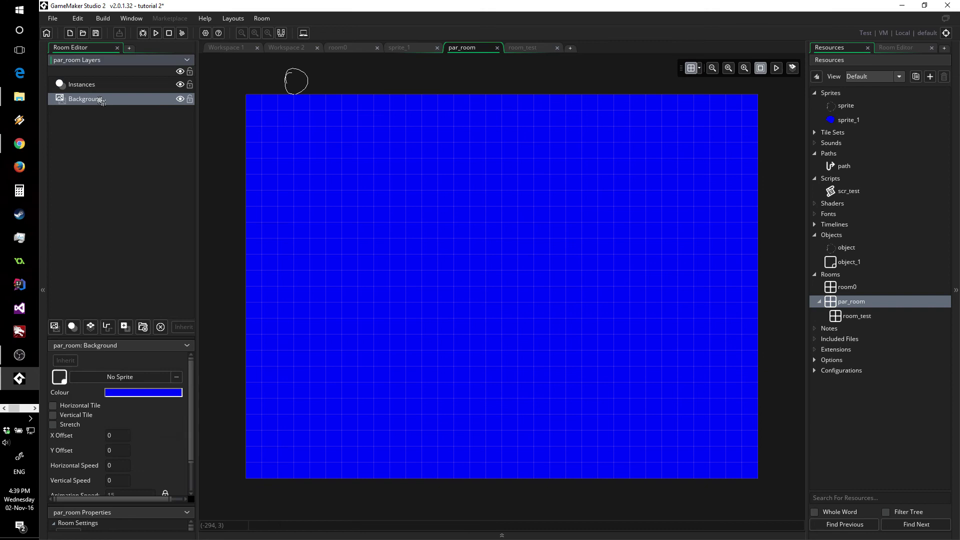
left_click(145, 393)
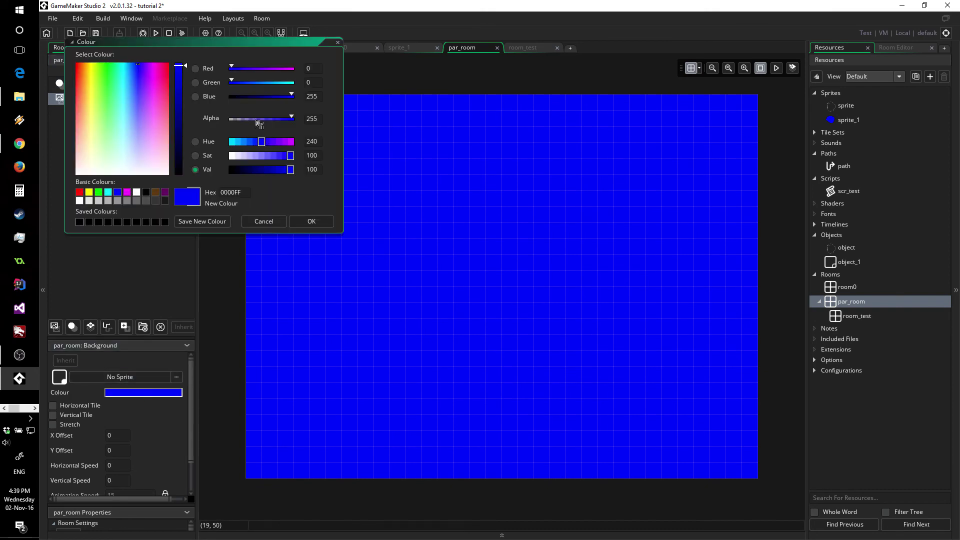
left_click_drag(260, 158, 245, 157)
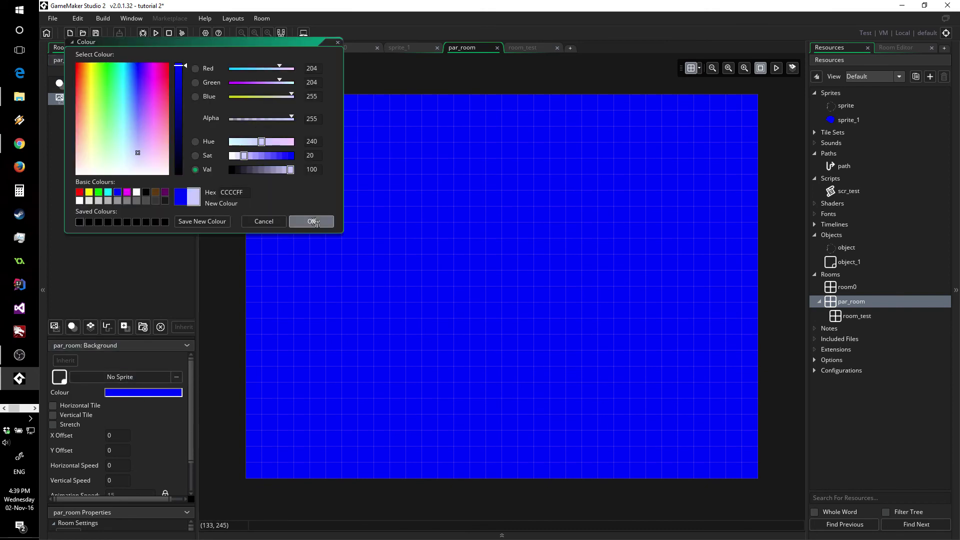
left_click(313, 222)
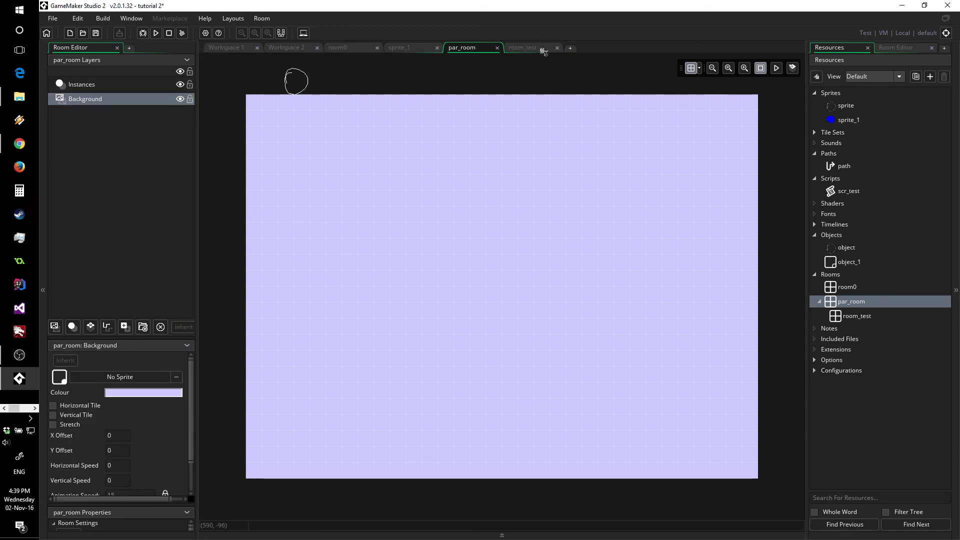
left_click(544, 52)
Step: Add a Folder_1 layer folder containing an Assets_1 asset layer to room_test
left_click(857, 123)
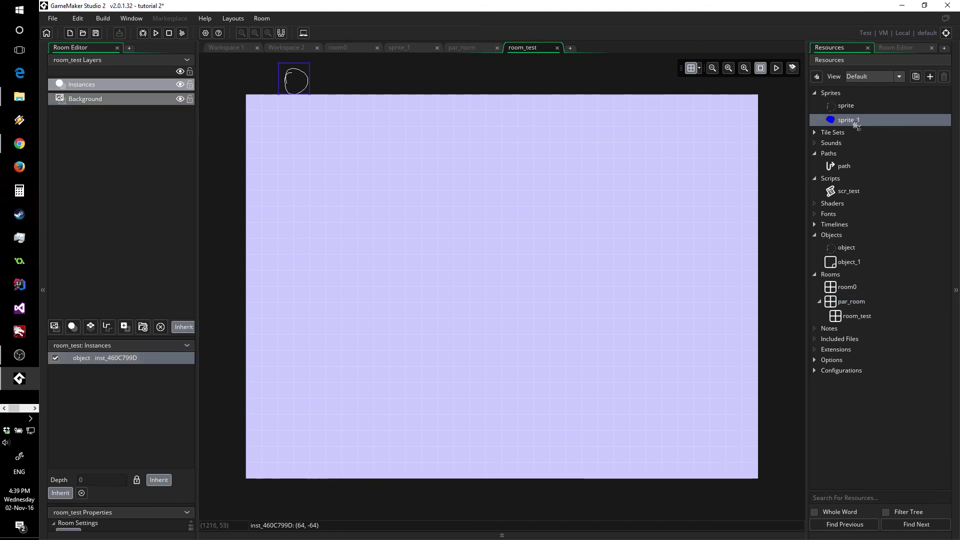
left_click_drag(857, 126, 418, 272)
left_click(493, 293)
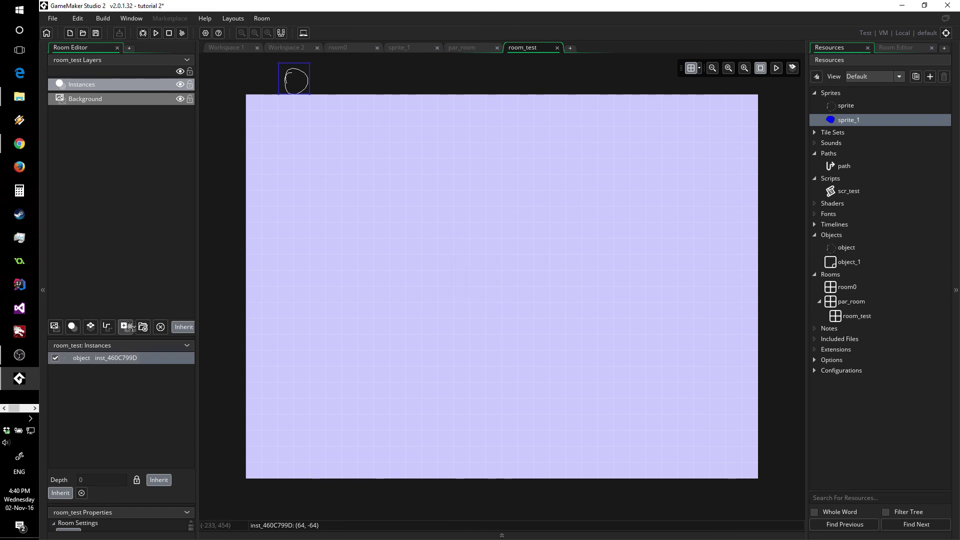
left_click(129, 328)
left_click_drag(856, 121, 448, 235)
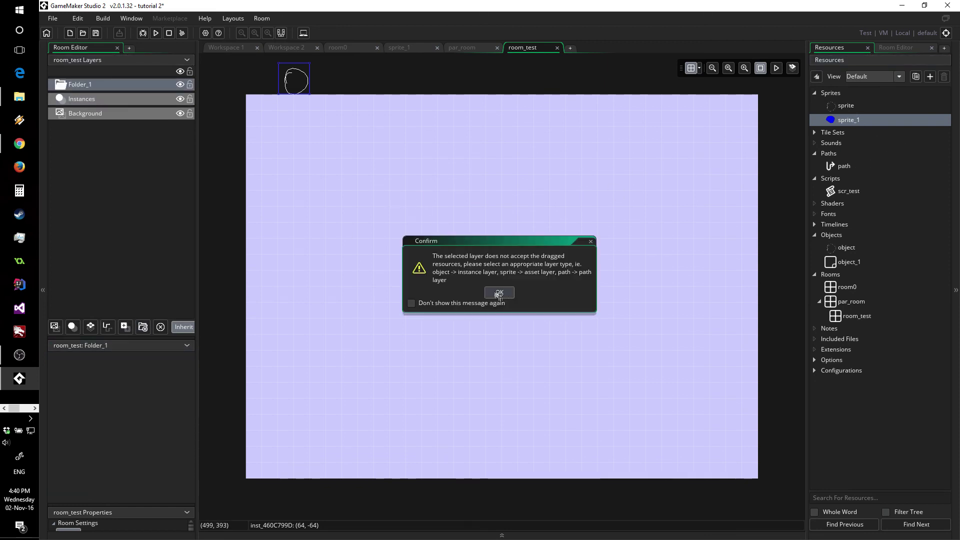
left_click(499, 293)
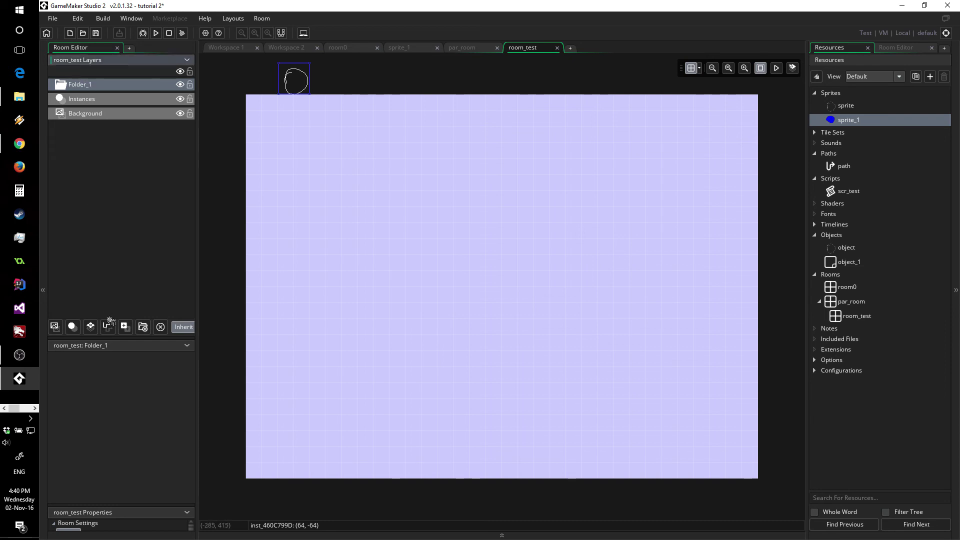
left_click(126, 327)
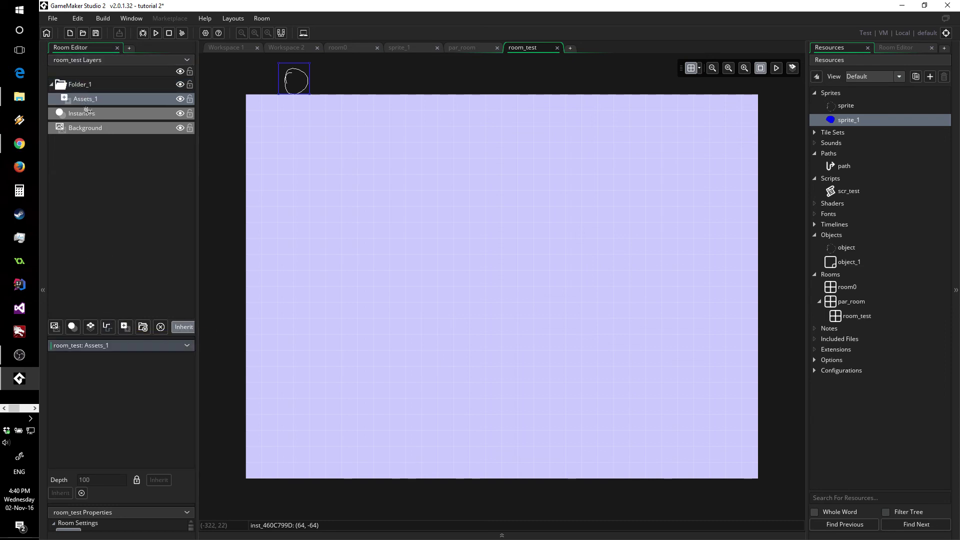
Step: Place sprite_1 on Assets_1, enlarge it toward the top-left, and compare with par_room
left_click_drag(849, 120, 550, 346)
left_click_drag(471, 235, 375, 171)
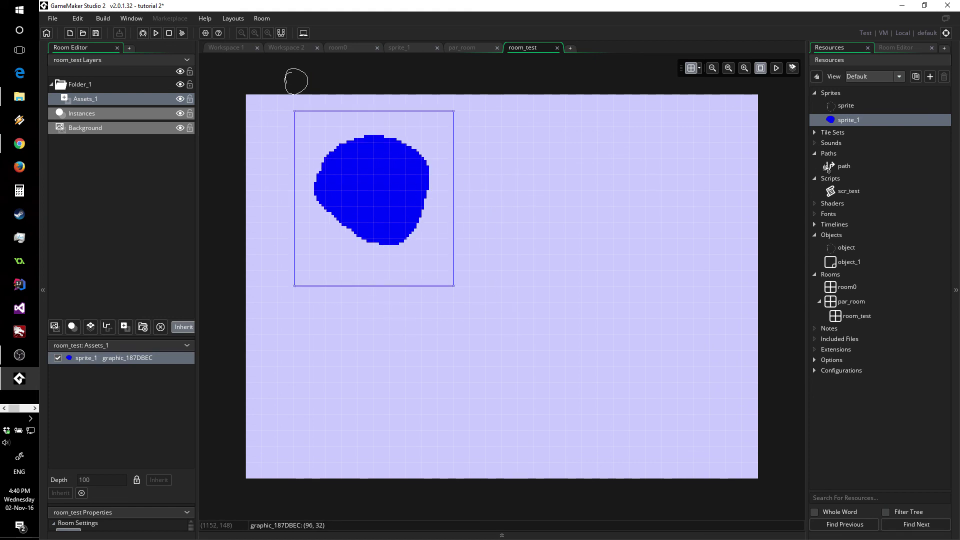
left_click(469, 47)
left_click(523, 48)
left_click(475, 50)
left_click(519, 48)
Step: Go to the scr_test script in Workspace 1 and add a new line below its code
left_click(228, 47)
scroll(555, 255, "down", 5)
scroll(537, 261, "down", 3)
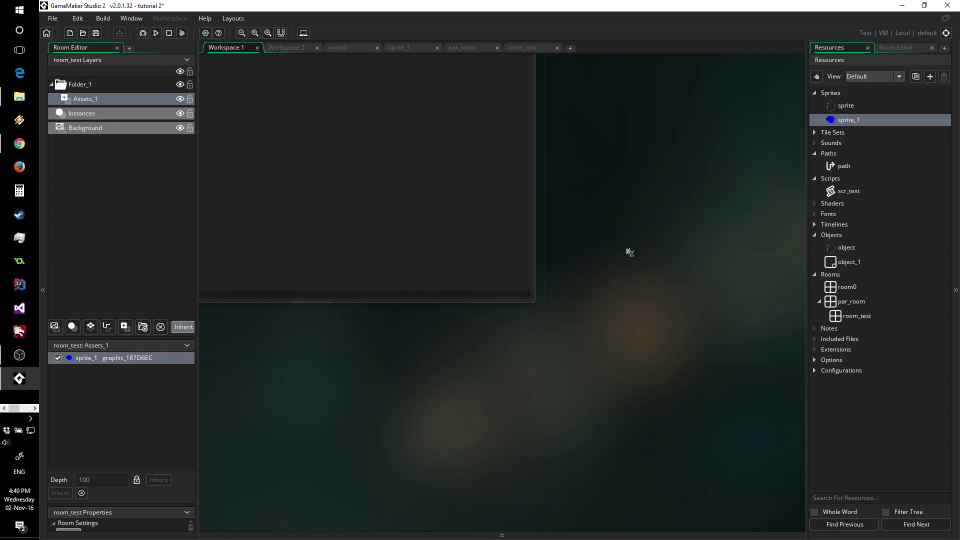
scroll(692, 303, "down", 3)
middle_click_drag(355, 120, 381, 112)
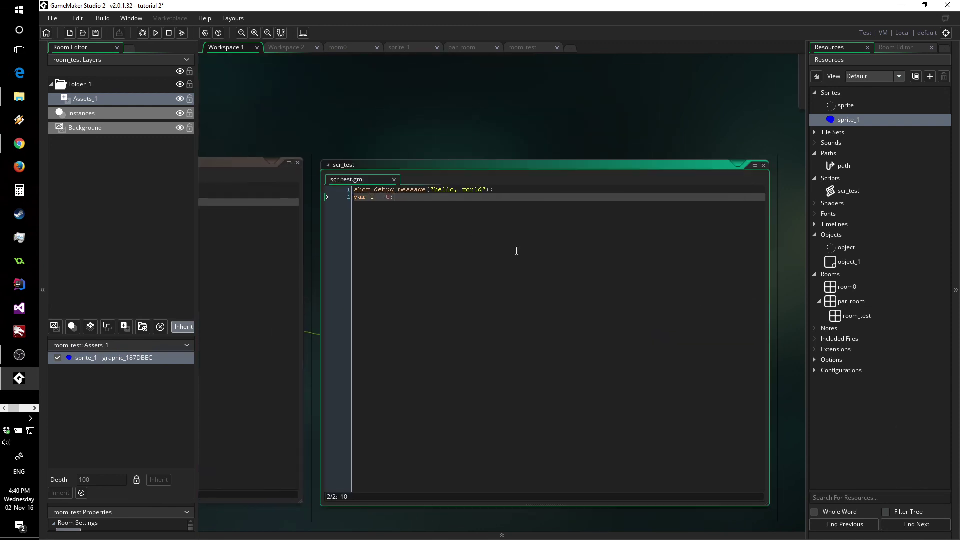
key("Return")
key("Return")
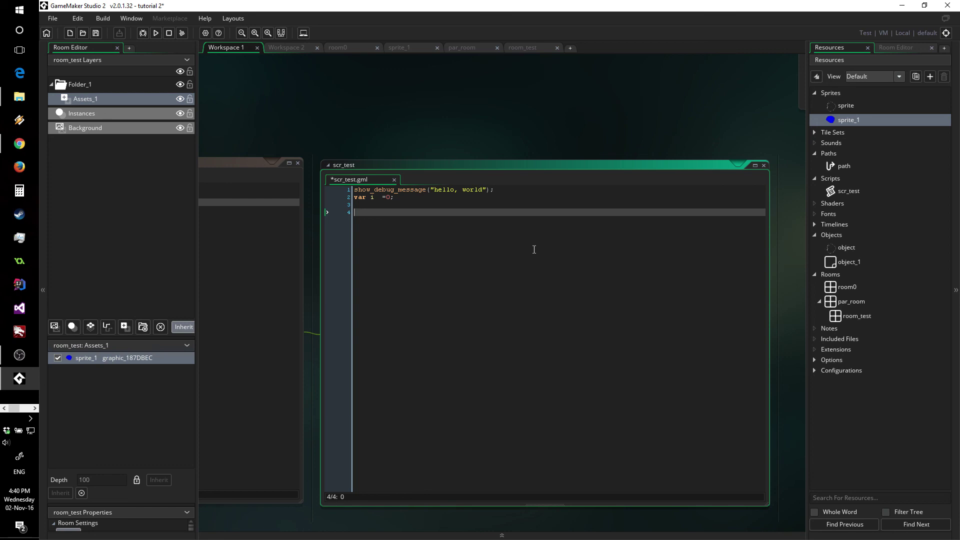
Step: Write an instance_create_layer() call on line 4 using autocomplete
type("instance_create(")
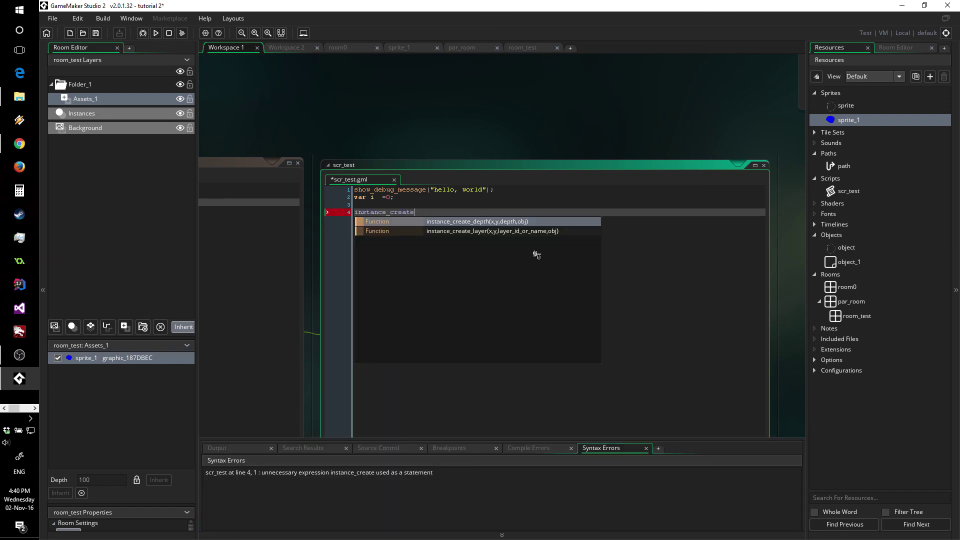
key("Return")
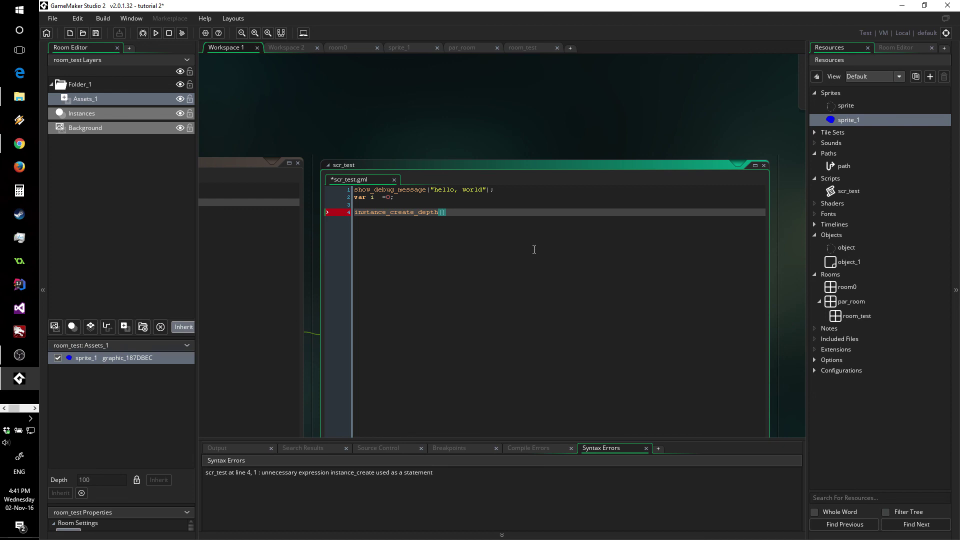
key("BackSpace")
key("BackSpace")
key("BackSpace")
key("BackSpace")
key("BackSpace")
key("BackSpace")
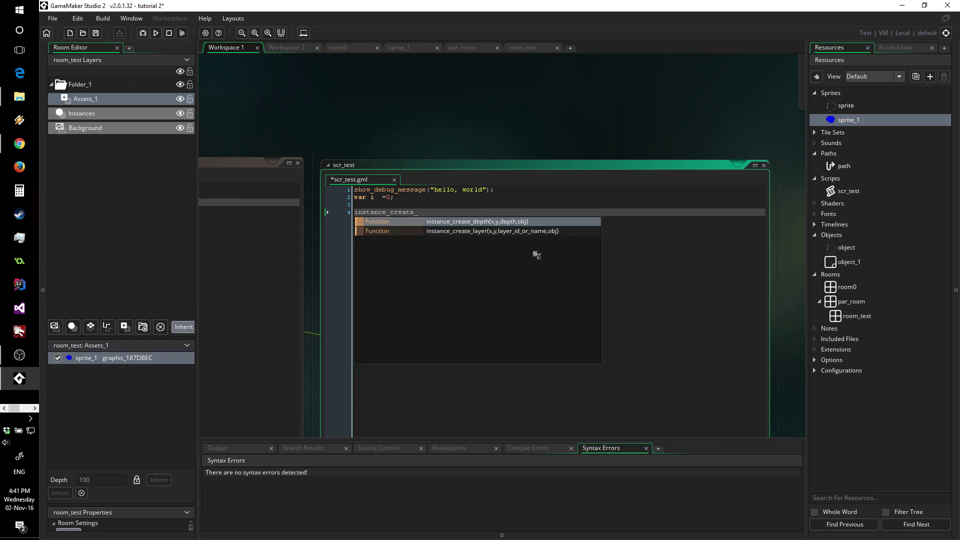
key("Down")
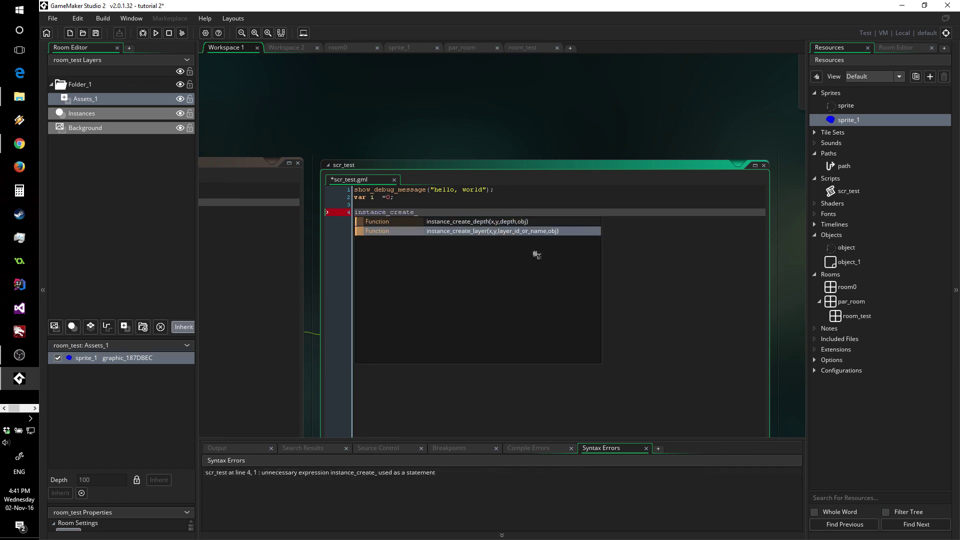
key("Return")
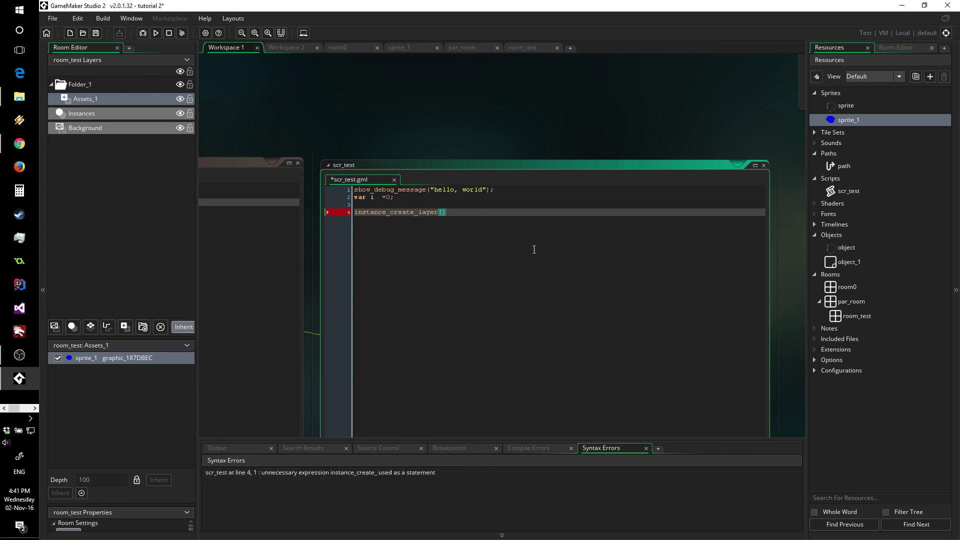